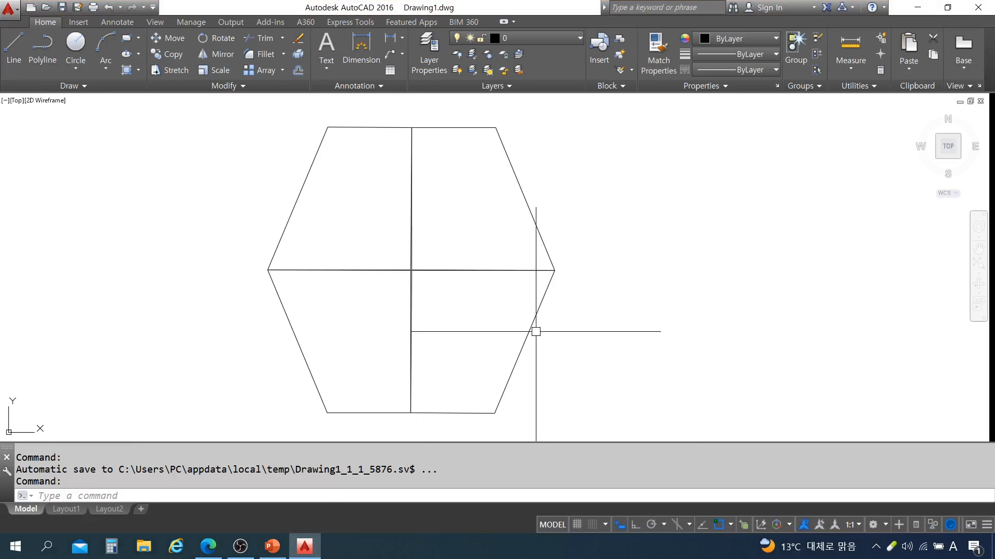
- Erase the whole hexagonal figure, including its inner cross lines
click(536, 332)
click(326, 214)
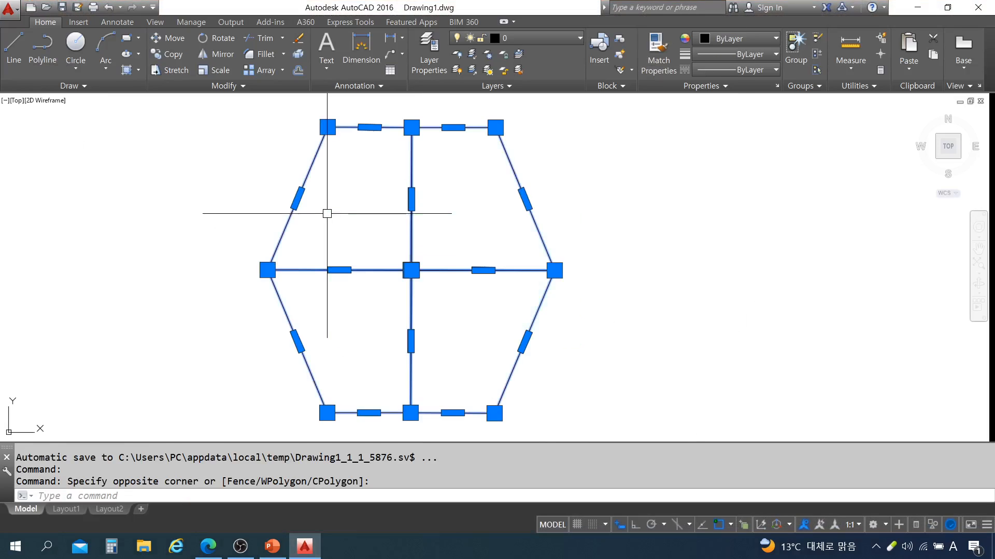
key(Delete)
- Paste the copied reference picture of the numbered circle-and-line sketch into the empty drawing
key(ctrl+v)
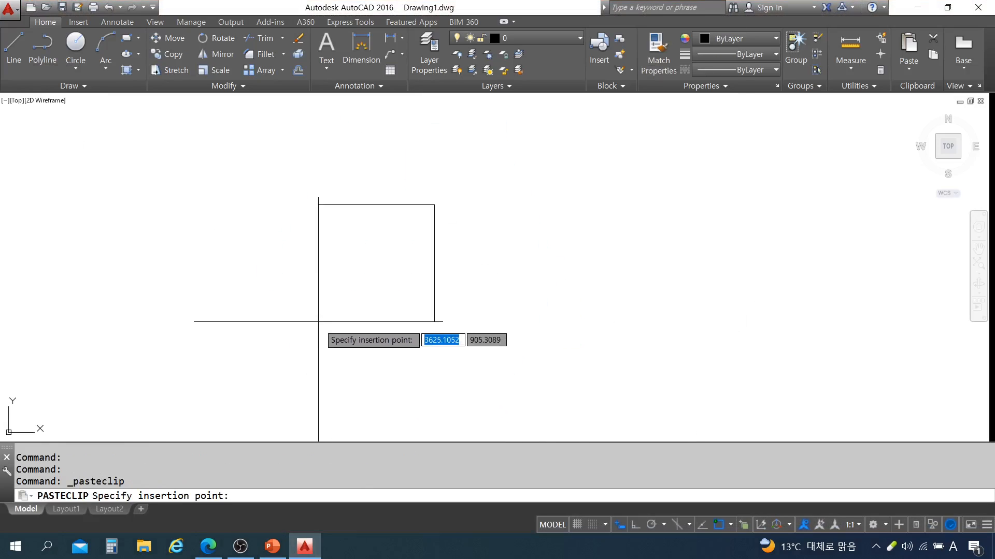
click(326, 330)
click(526, 318)
key(Escape)
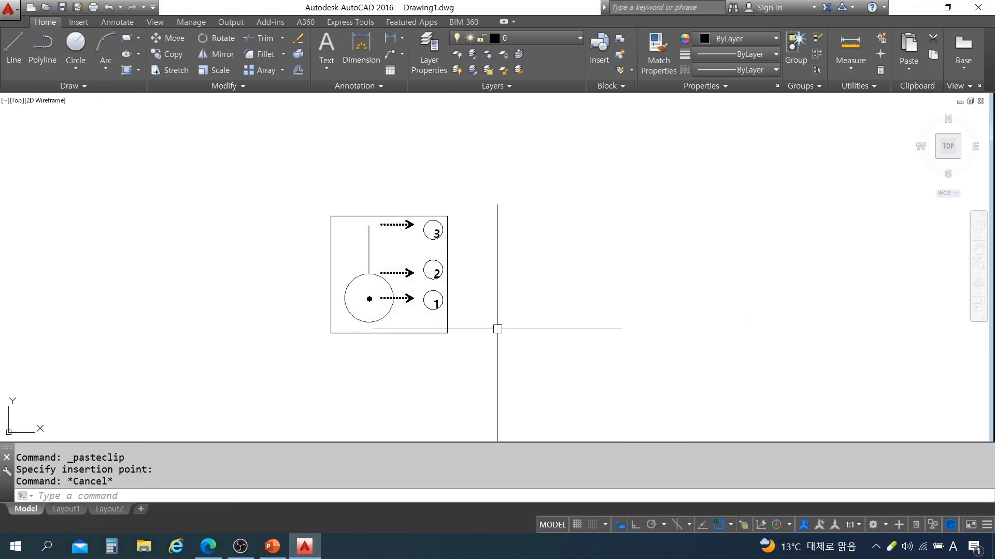
- Draw a circle with a radius of 100 to the right of the reference picture
key(Escape)
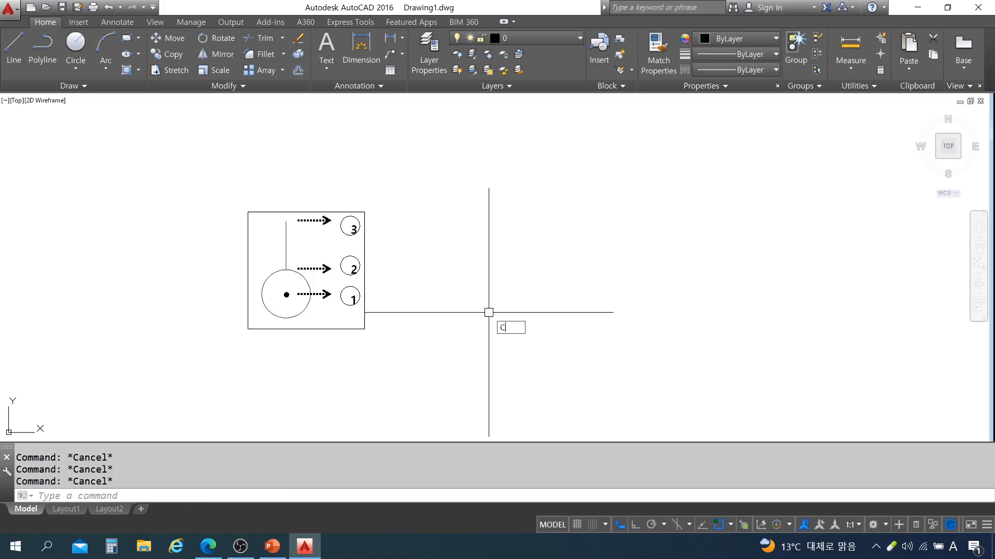
key(Return)
click(531, 311)
text(100)
key(Return)
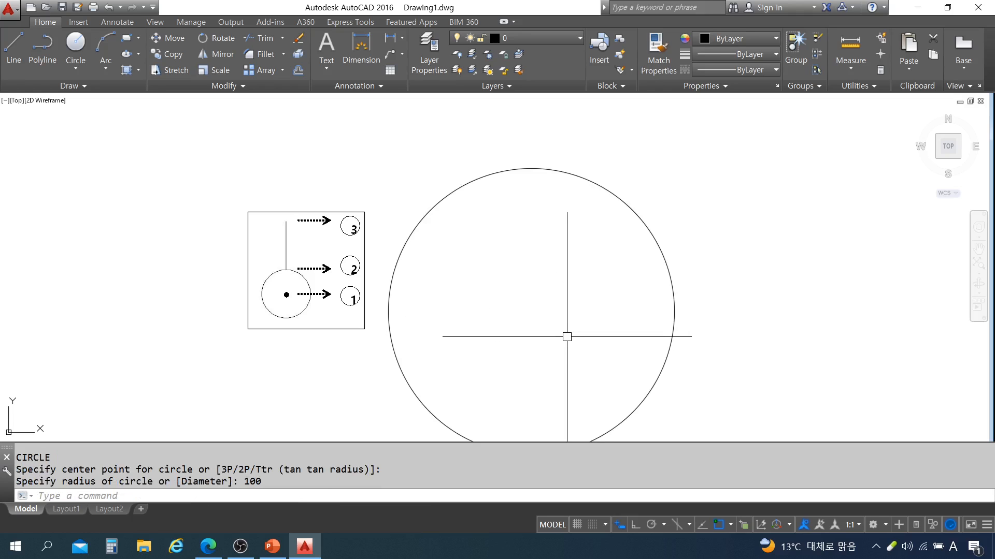
key(Escape)
key(Escape)
- With Ortho on, draw a vertical line 150 long upward from the circle's top quadrant point
scroll(544, 325, down, 4)
middle_drag(549, 307, 486, 315)
text(L)
key(Return)
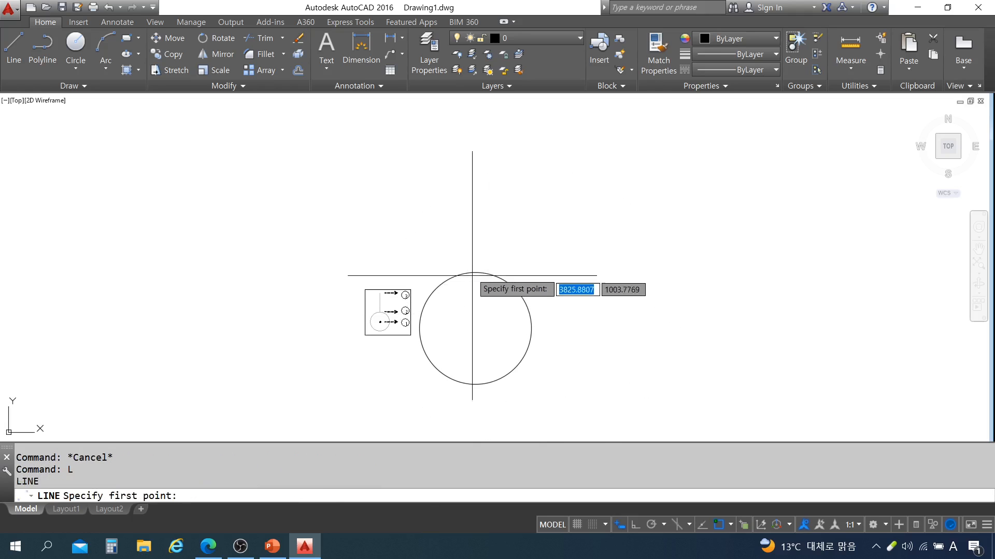
click(475, 272)
key(F8)
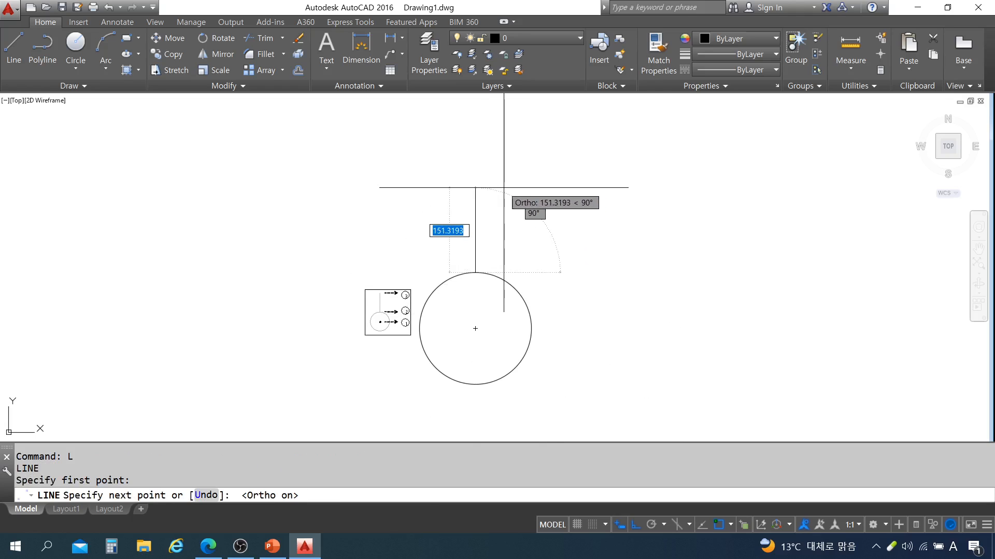
text(150)
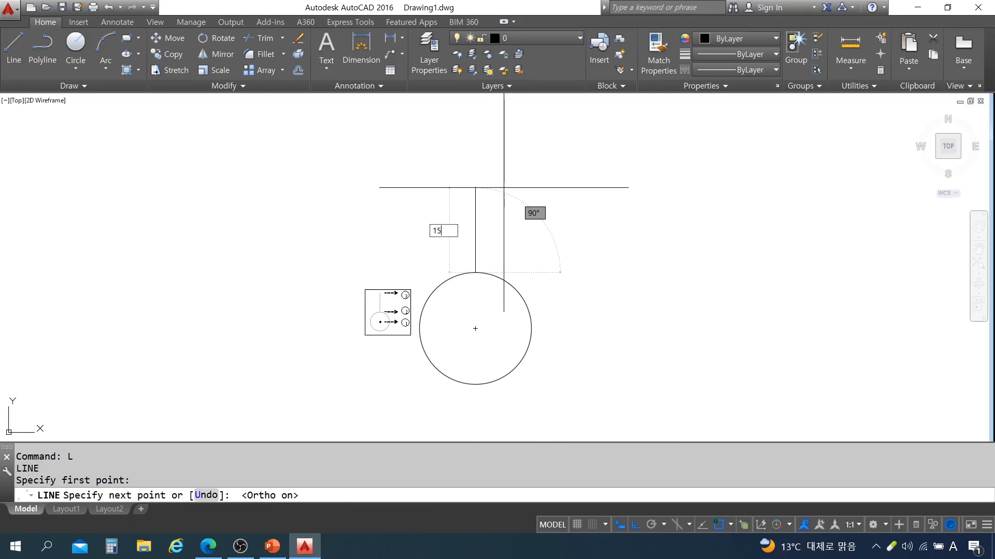
key(Return)
key(Escape)
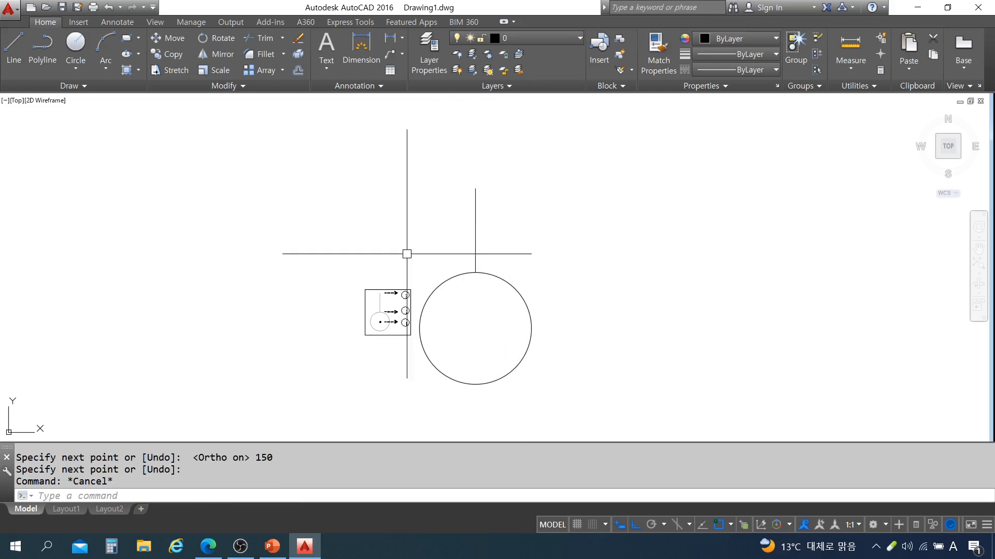
- Erase the reference picture beside the circle
click(389, 369)
click(305, 257)
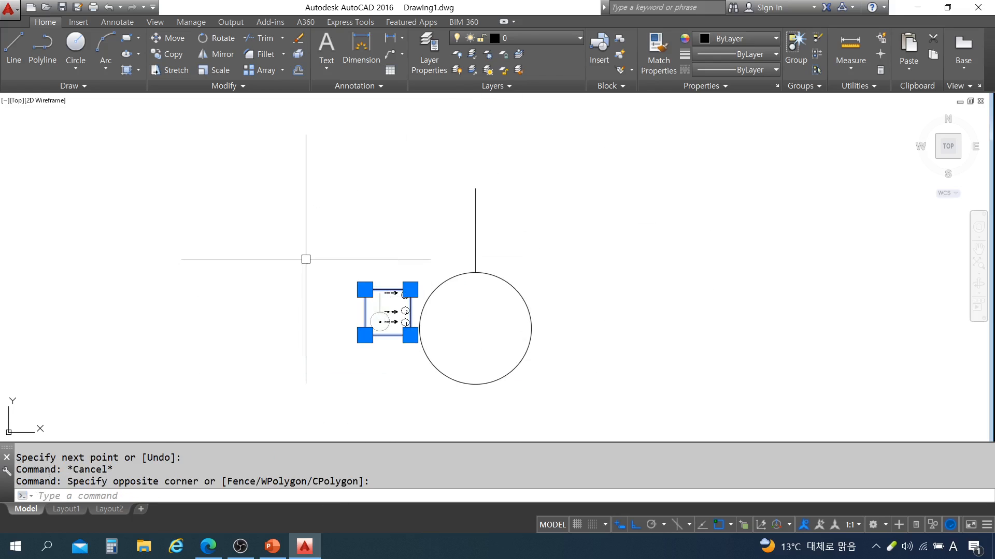
key(Delete)
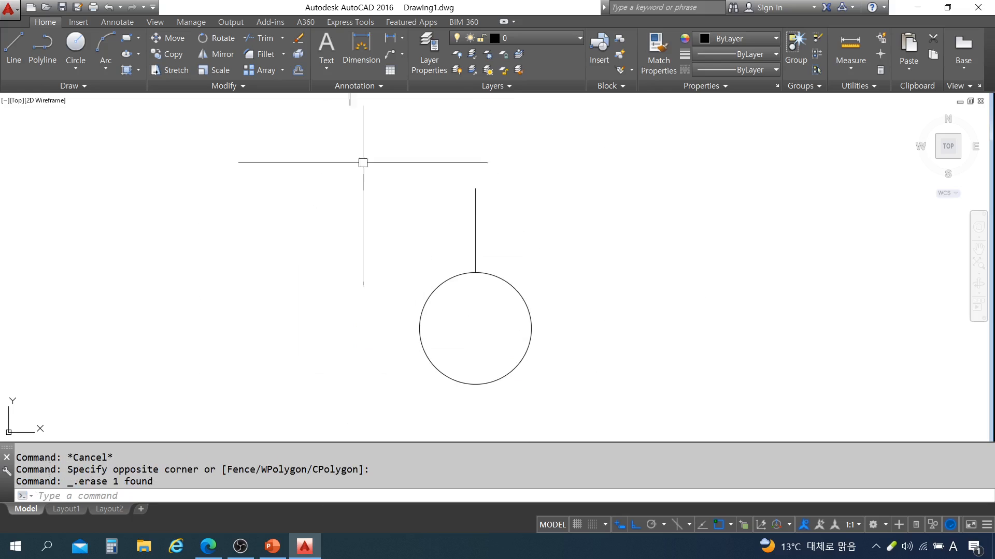
click(515, 291)
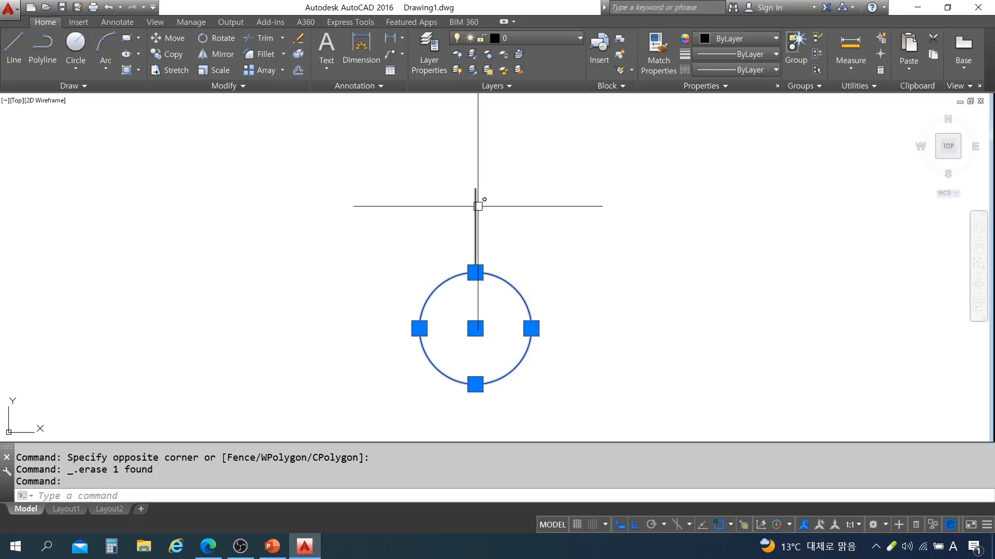
key(Escape)
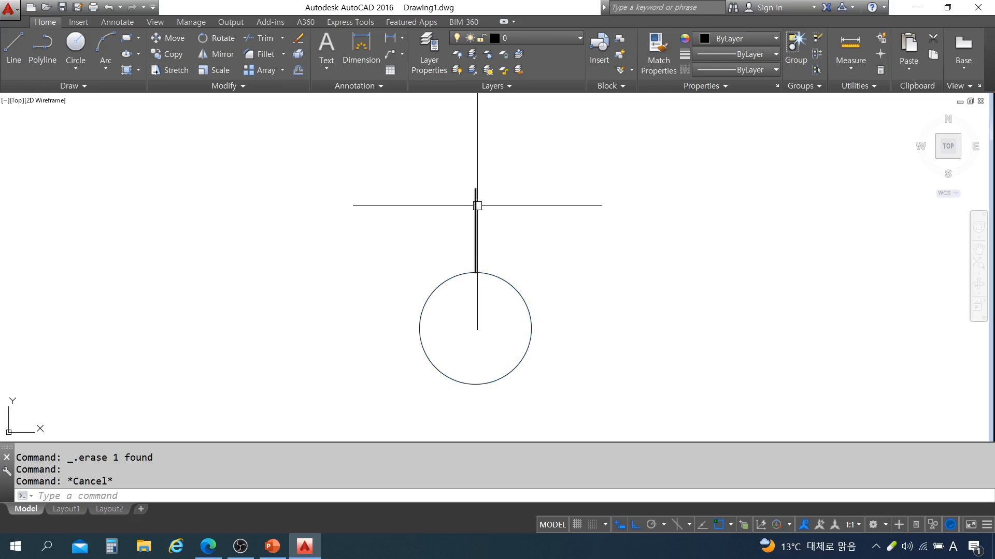
click(477, 205)
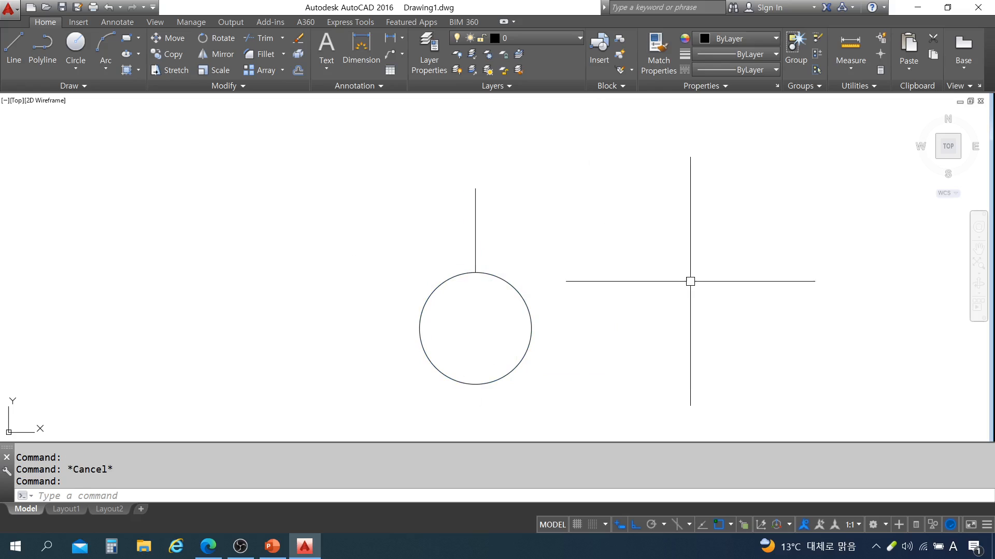
key(Escape)
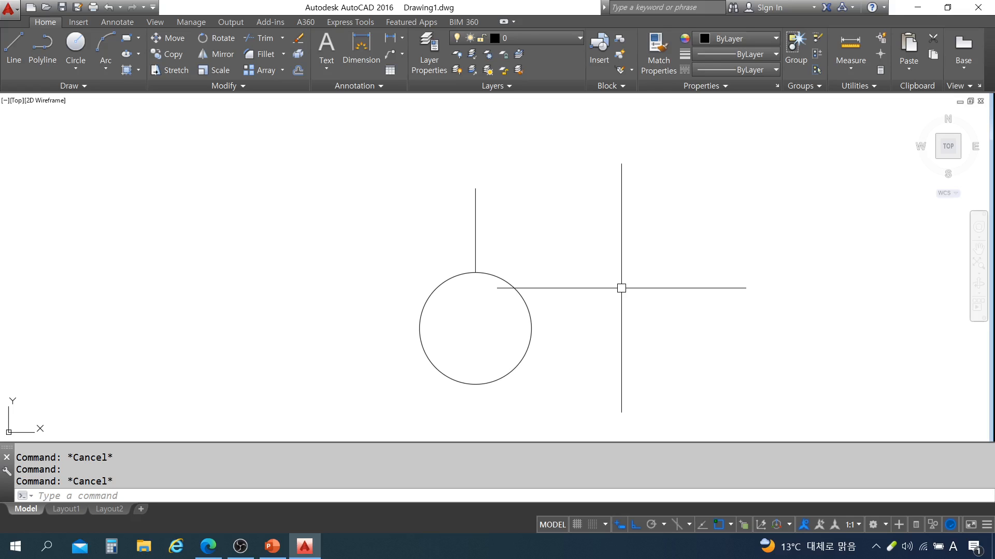
middle_drag(612, 280, 560, 280)
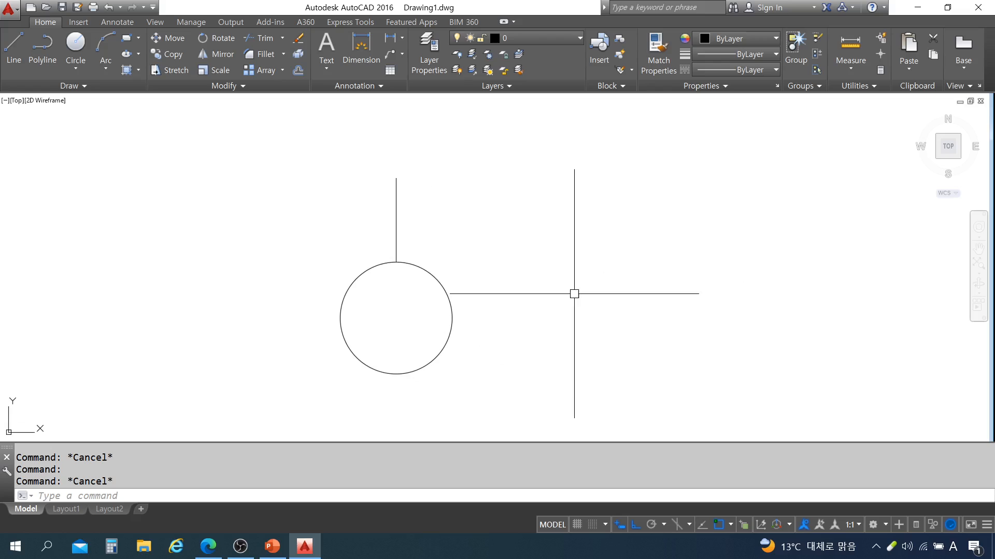
key(Escape)
key(Escape)
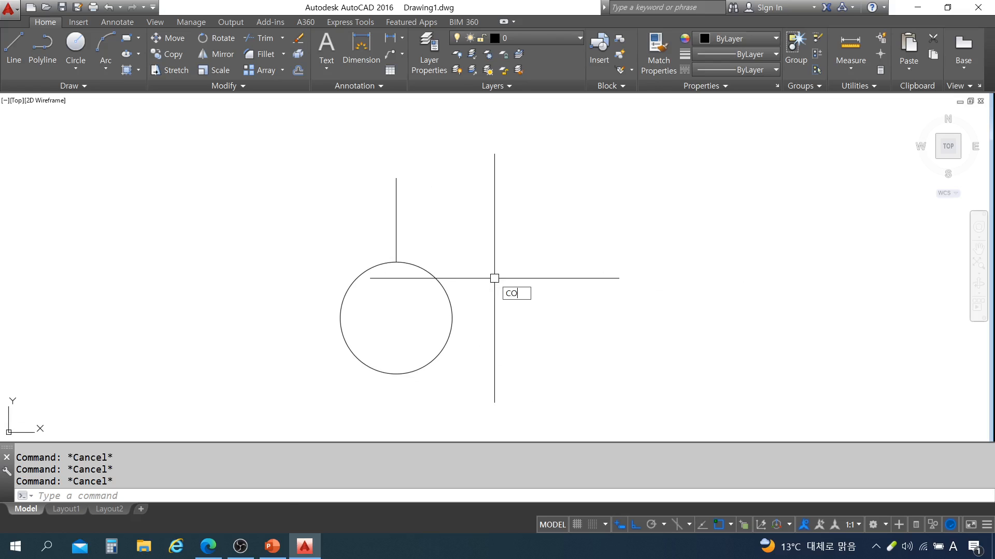
key(space)
click(399, 295)
click(384, 251)
key(space)
click(404, 295)
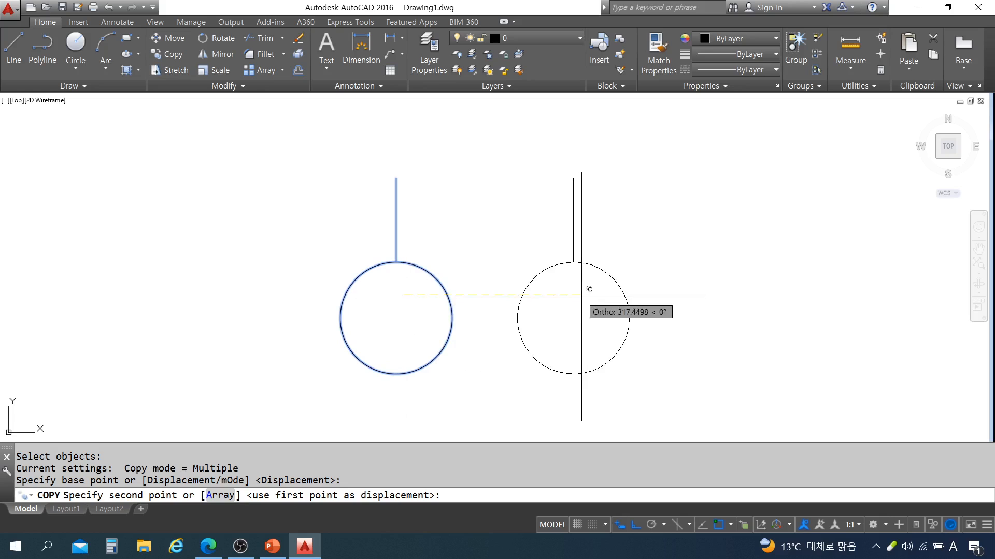
key(Escape)
text(c)
key(Escape)
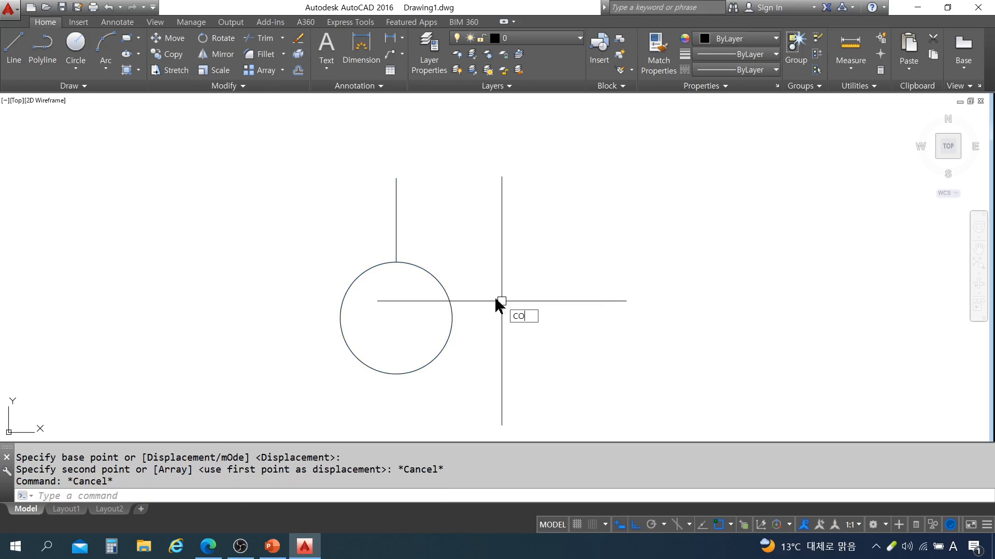
- Copy the circle together with its vertical line twice horizontally to the right, placing the first copy about 280 away
key(space)
click(410, 293)
click(365, 231)
click(408, 293)
click(381, 243)
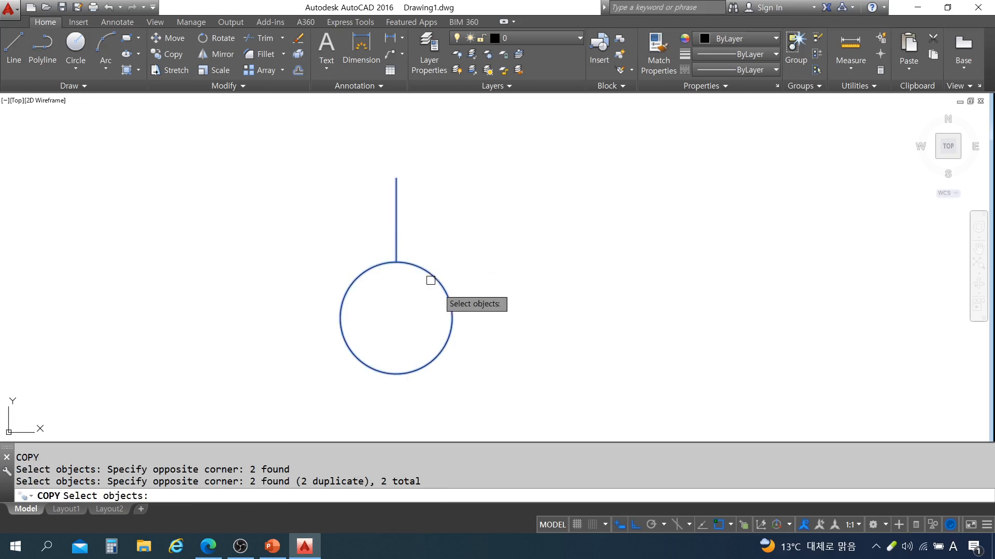
click(512, 397)
click(309, 159)
click(443, 282)
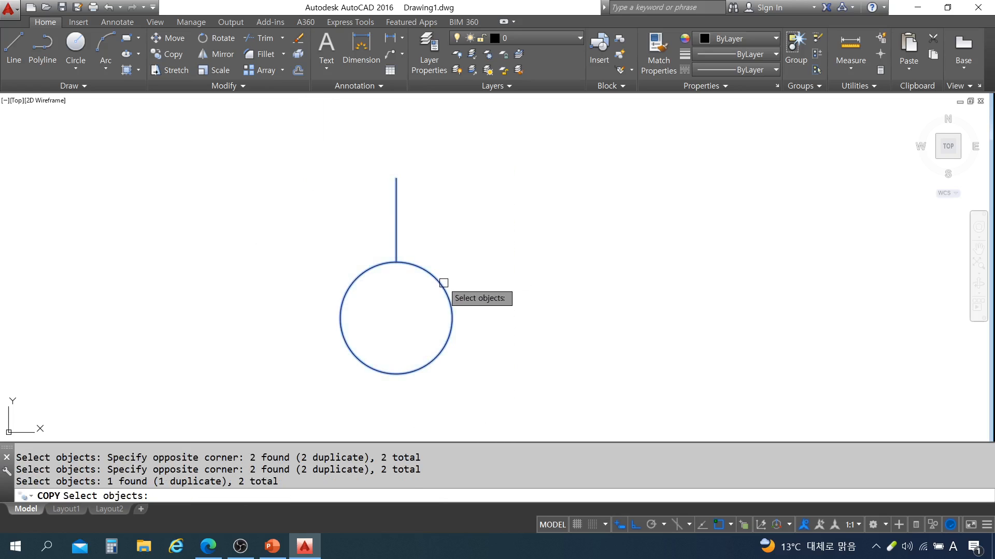
click(395, 231)
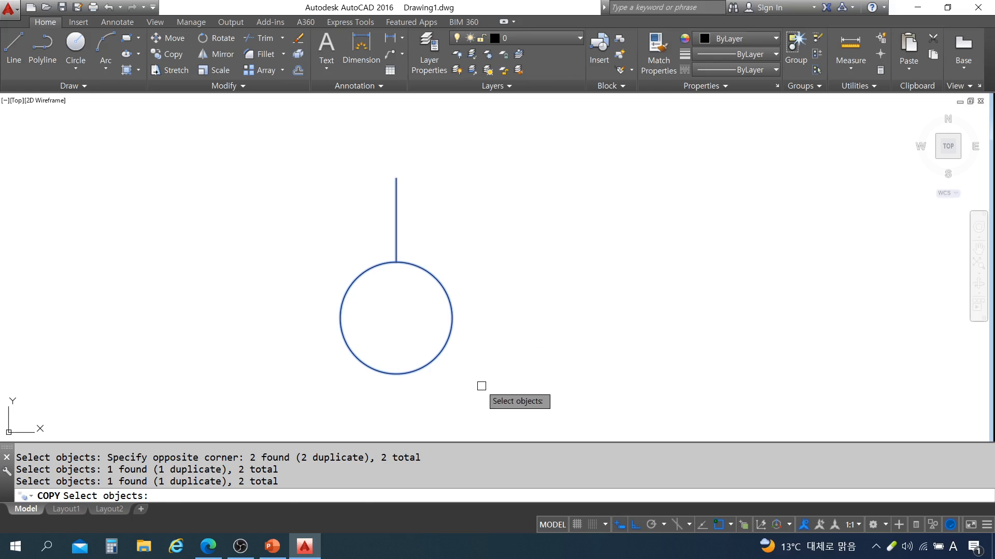
key(Return)
click(469, 399)
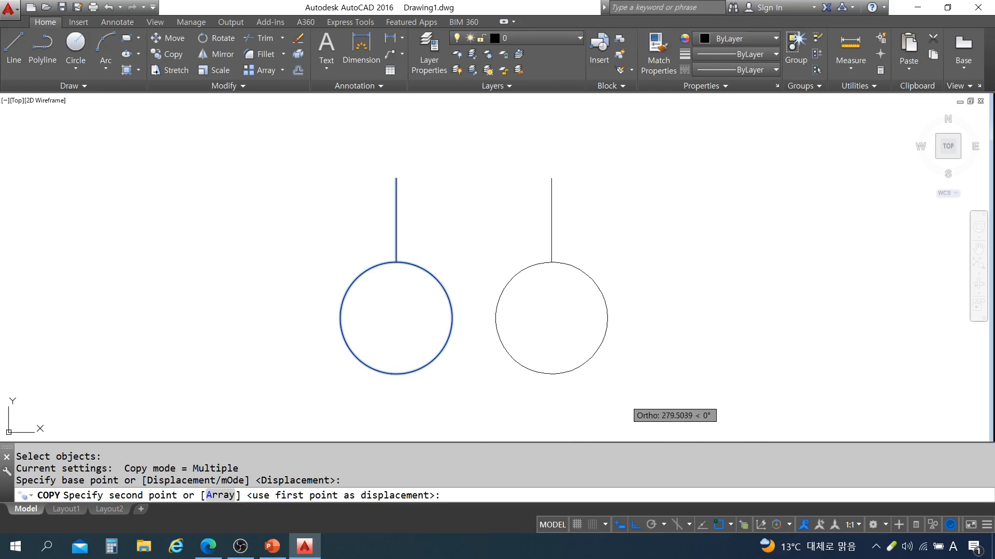
click(625, 399)
click(784, 392)
key(Return)
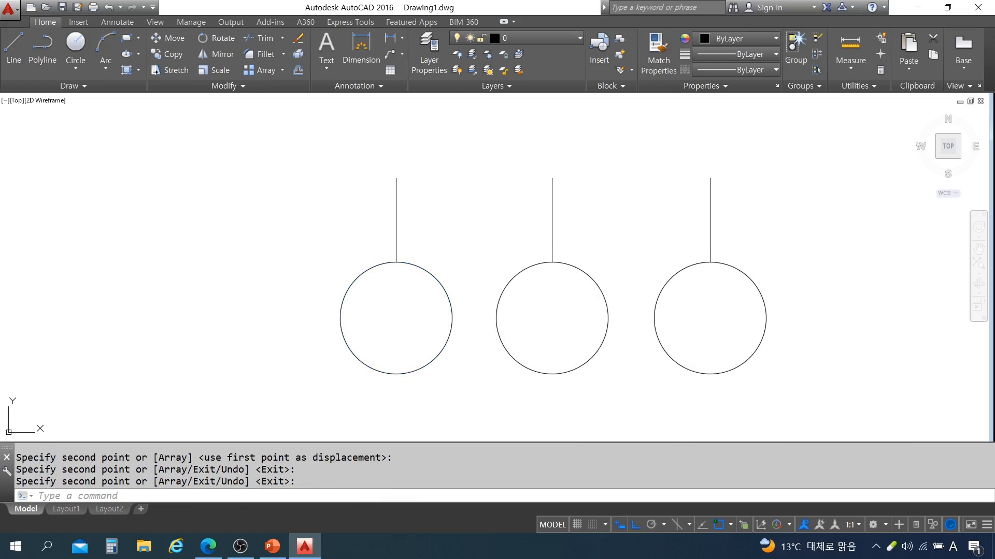
key(Escape)
- With Ortho off, rotate the leftmost circle's line clockwise about its upper endpoint to a freely picked angle, swinging it down to the left
middle_drag(534, 293, 495, 291)
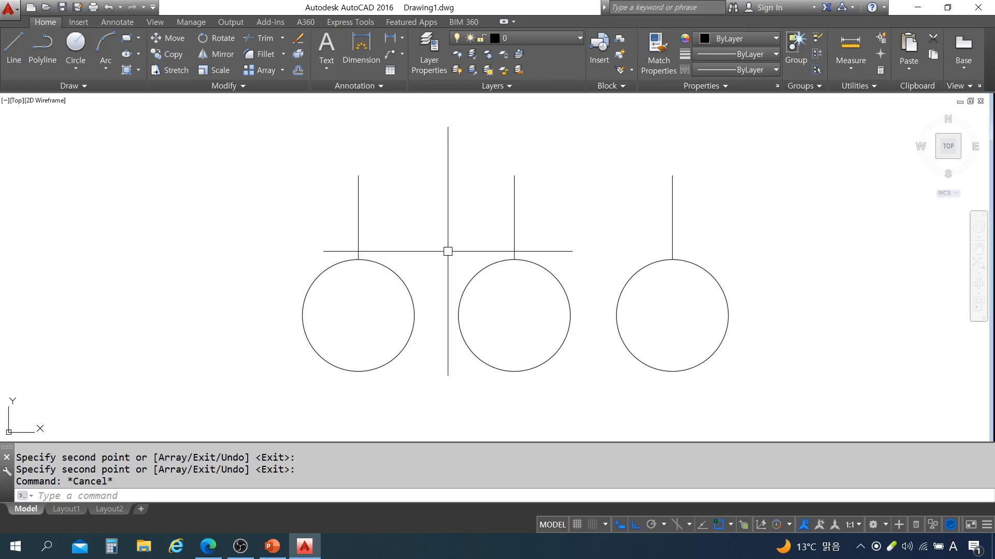
key(Escape)
key(Escape)
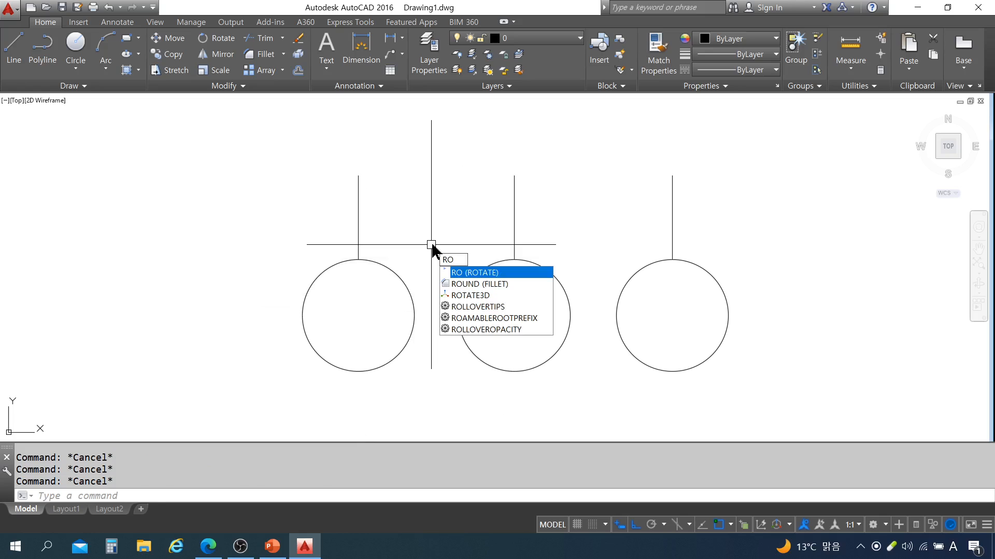
key(Return)
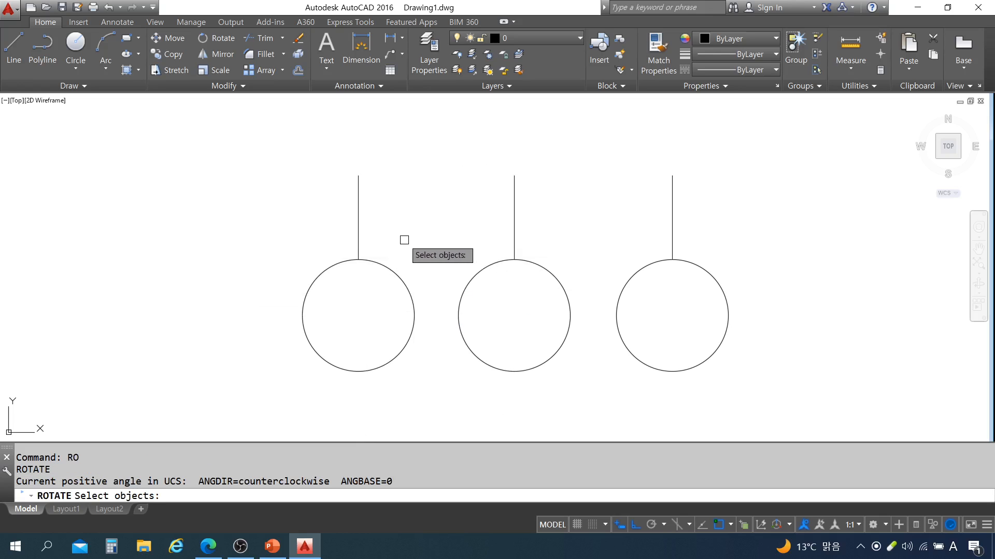
click(358, 216)
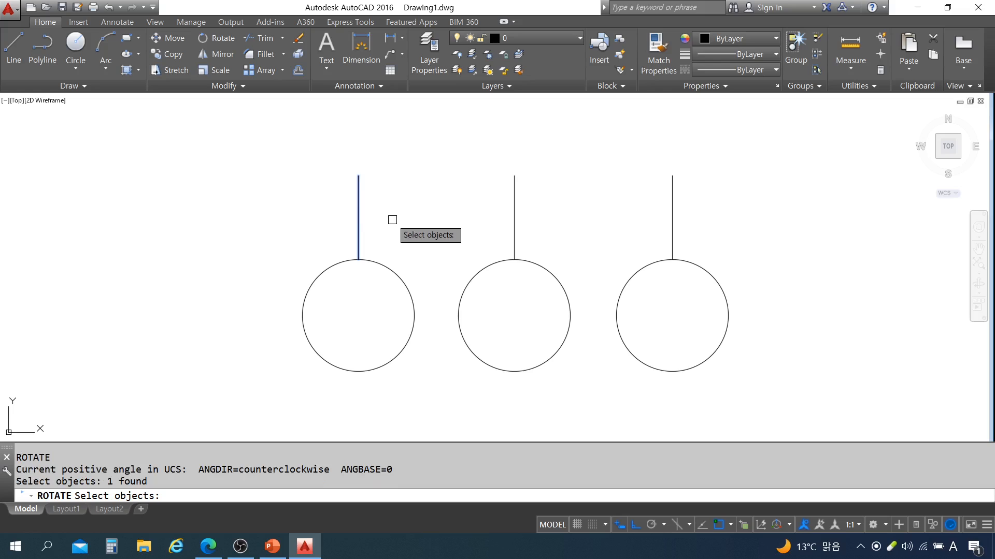
key(Return)
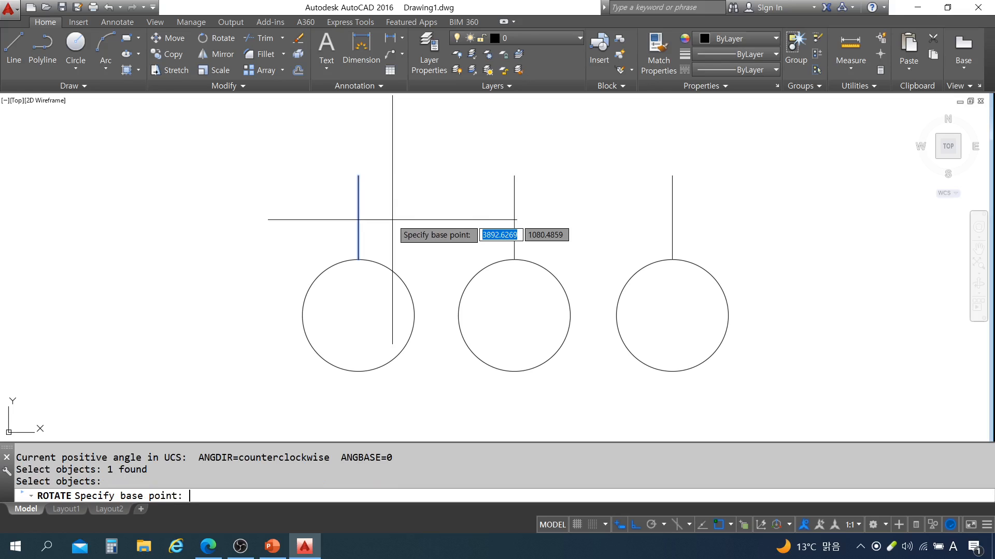
click(358, 176)
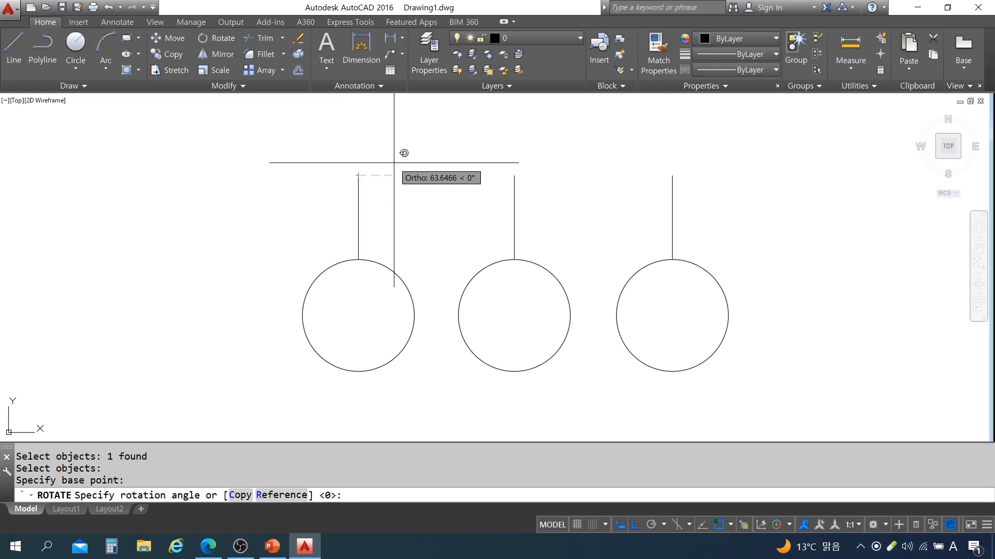
key(F8)
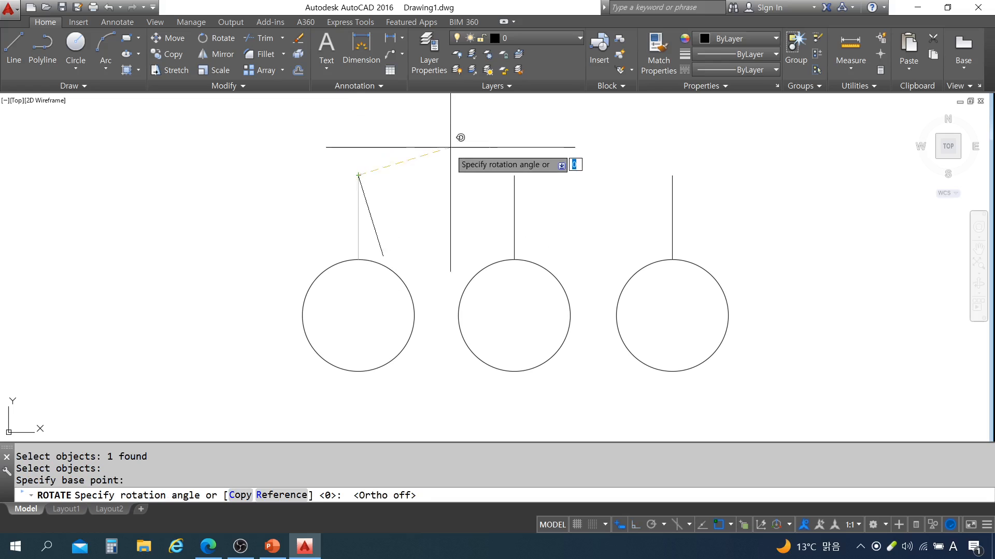
scroll(455, 291, down, 2)
scroll(382, 220, up, 4)
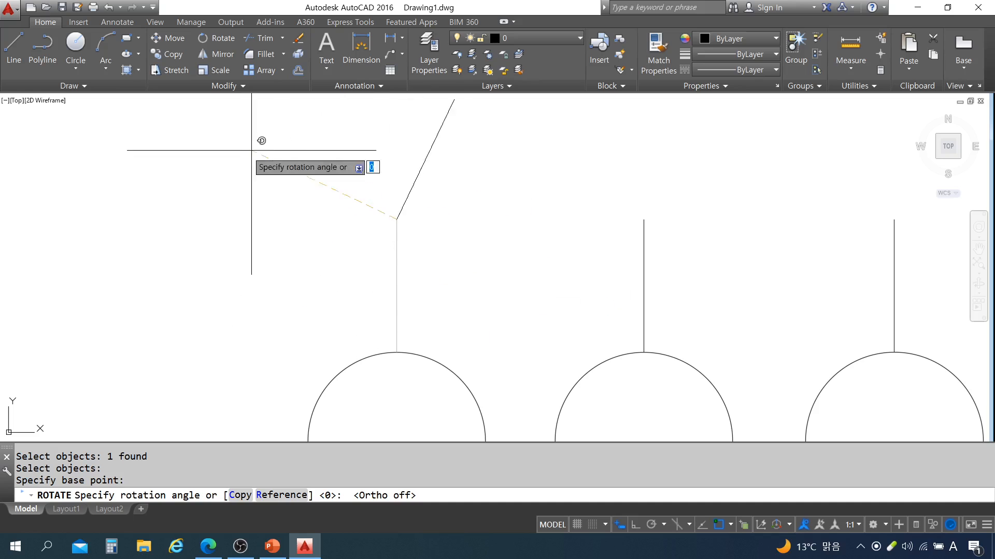
scroll(310, 237, down, 5)
scroll(246, 282, up, 6)
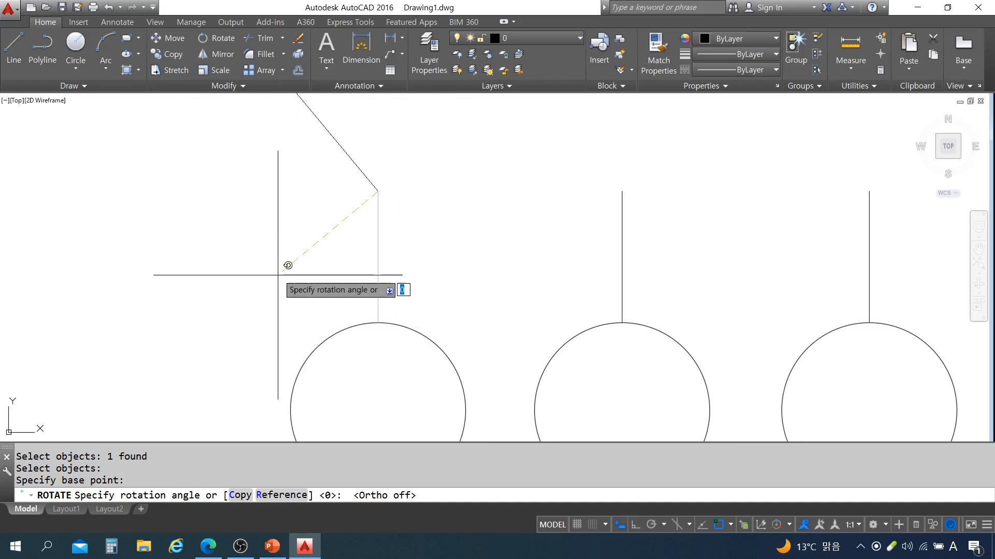
scroll(455, 264, down, 2)
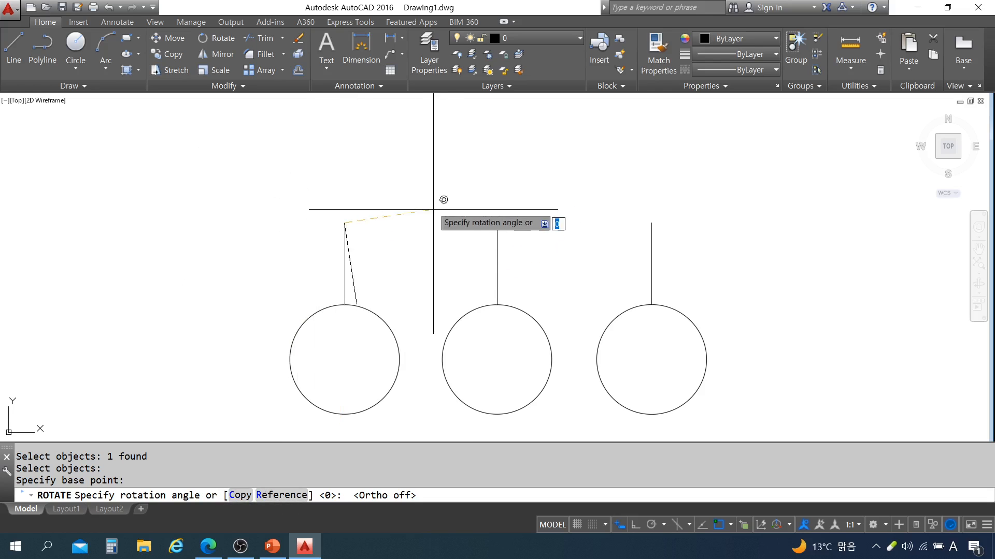
click(383, 292)
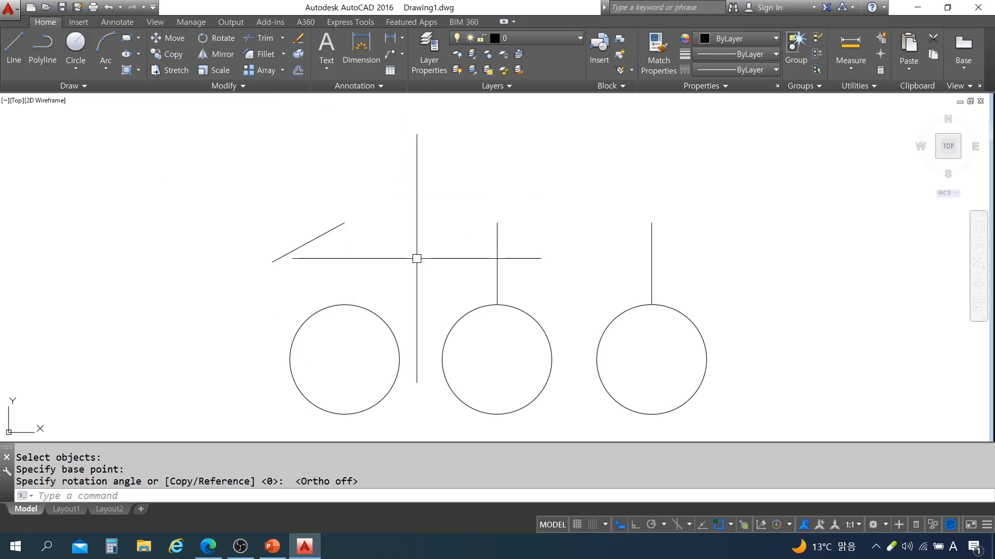
- Undo the last free rotation of the leftmost circle's line
key(ctrl+z)
middle_drag(399, 195, 406, 211)
key(Escape)
key(Escape)
- With Ortho off, rotate the leftmost circle's vertical line 30 degrees counterclockwise about its upper endpoint
text(R)
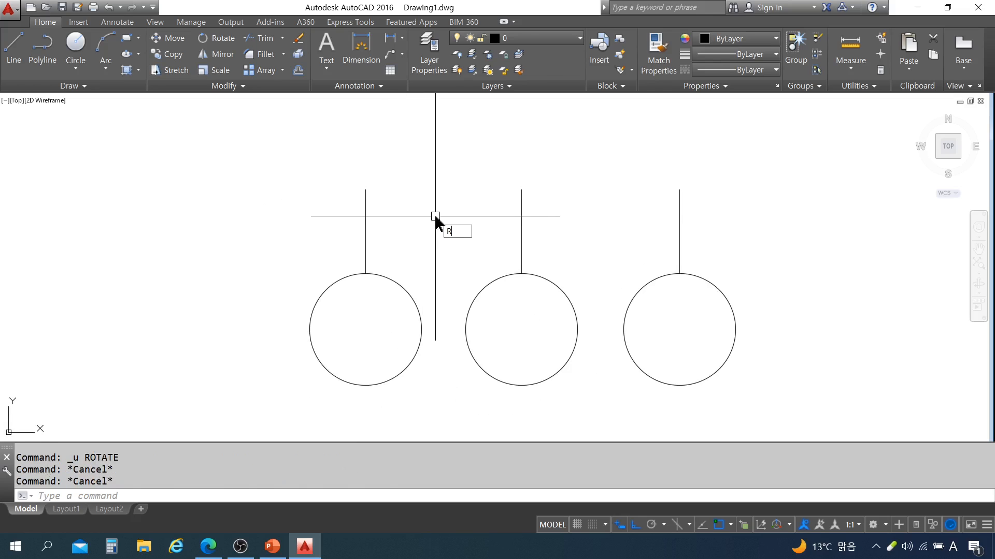
text(O)
key(Return)
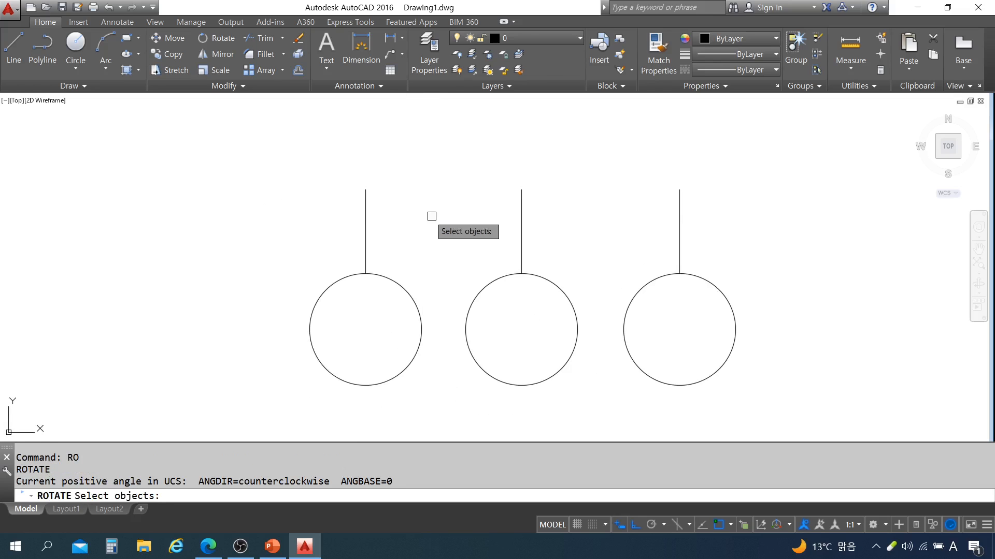
click(365, 217)
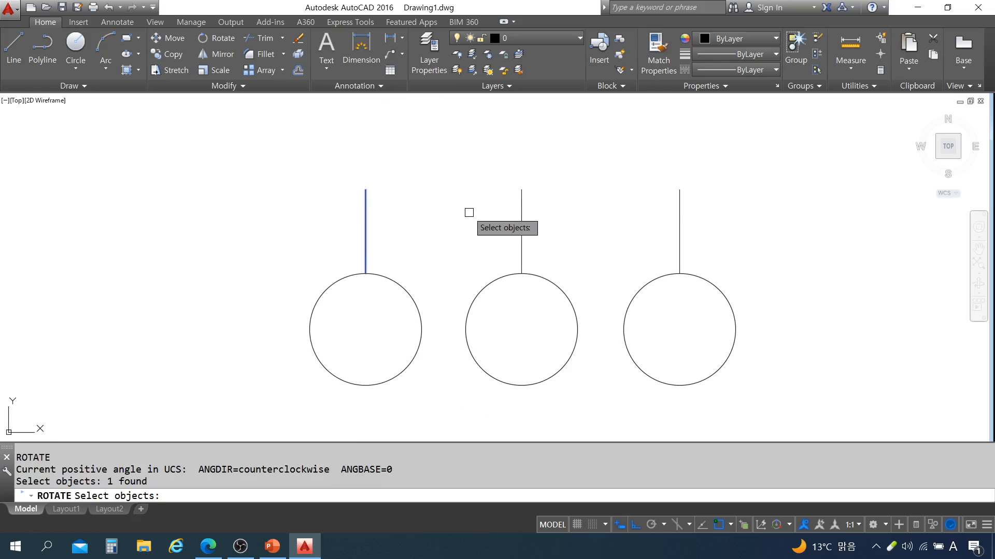
key(Return)
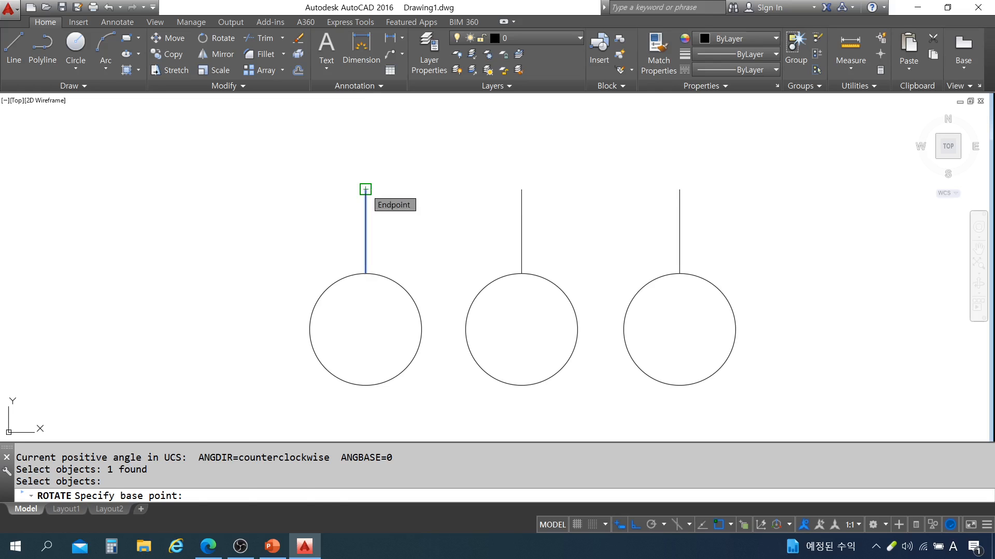
click(366, 189)
key(F8)
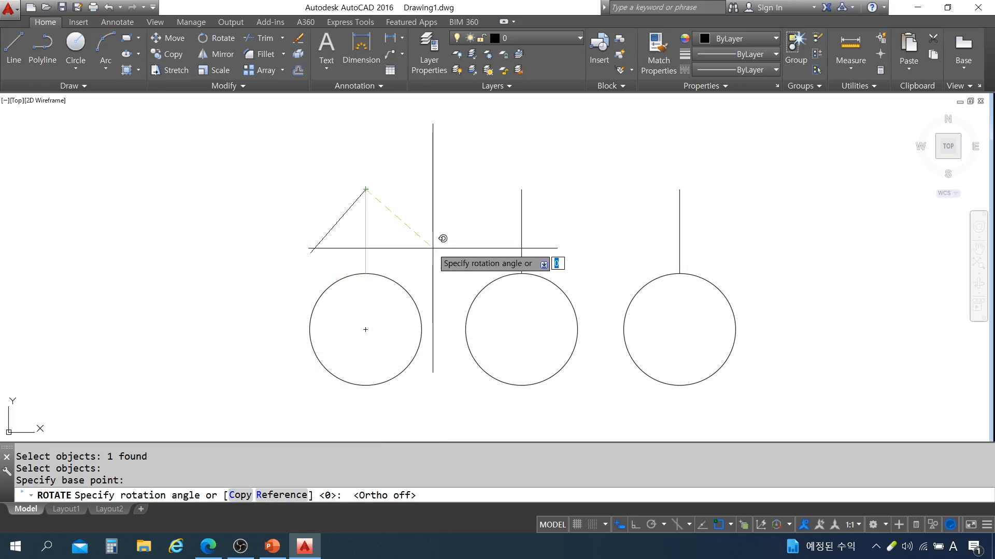
key(Return)
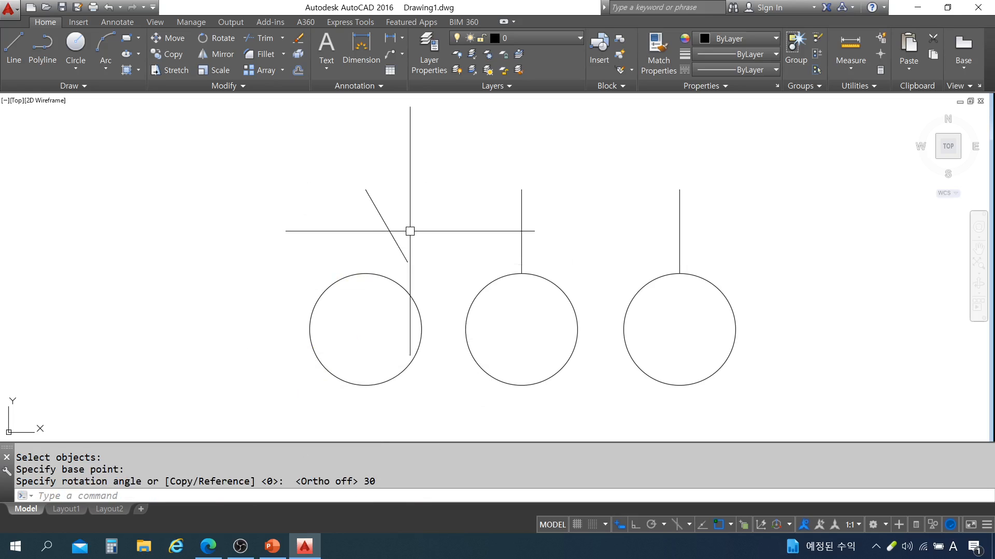
key(Escape)
- With Ortho on, draw a vertical line about 271 long downward from the tilted line's upper endpoint
text(l)
key(Return)
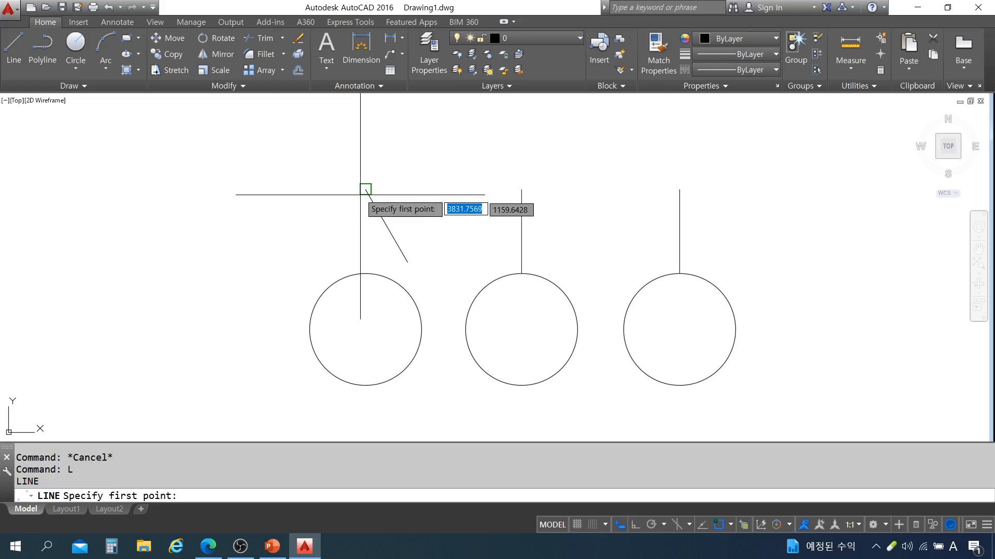
click(366, 190)
key(F8)
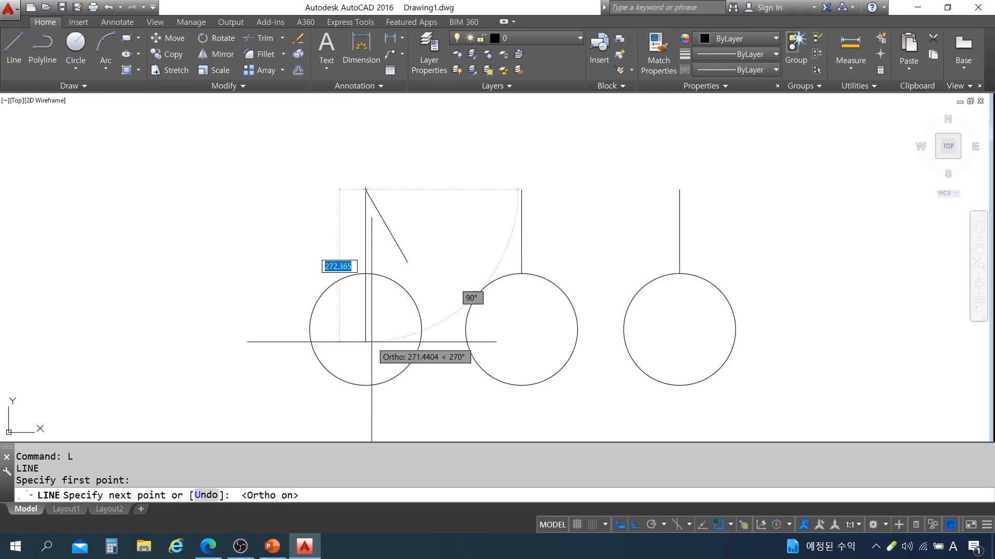
key(Escape)
key(Return)
click(367, 230)
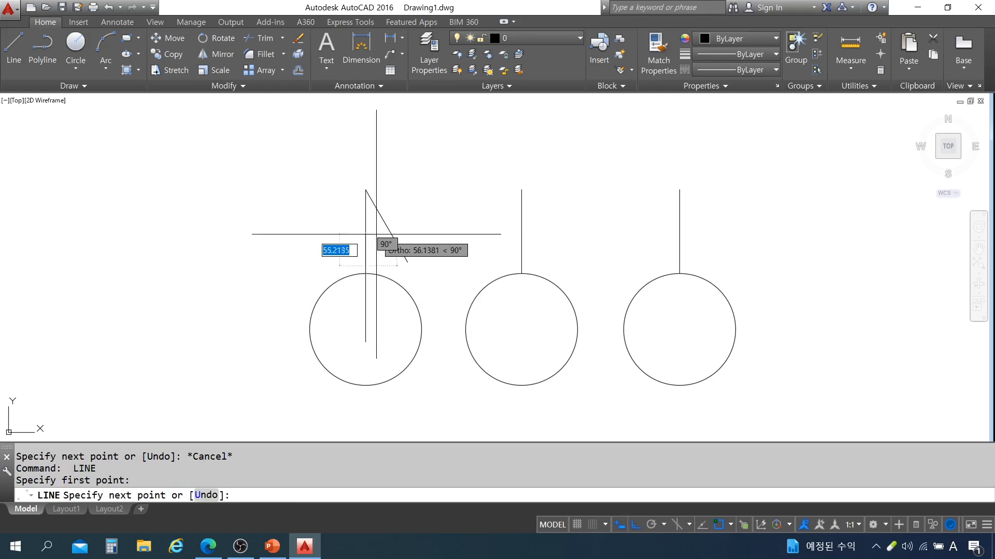
key(Escape)
key(Escape)
key(Escape)
click(363, 235)
key(Return)
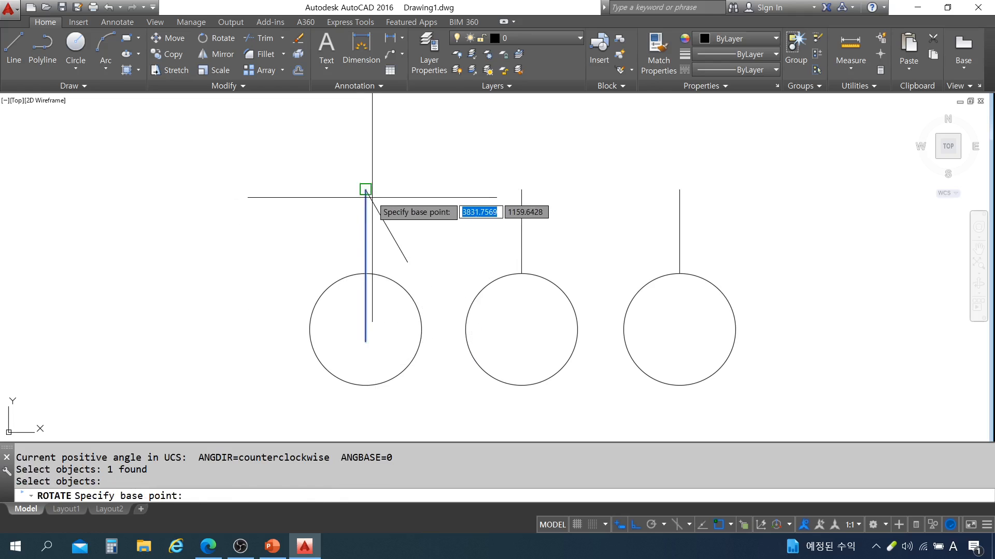
click(365, 189)
key(Escape)
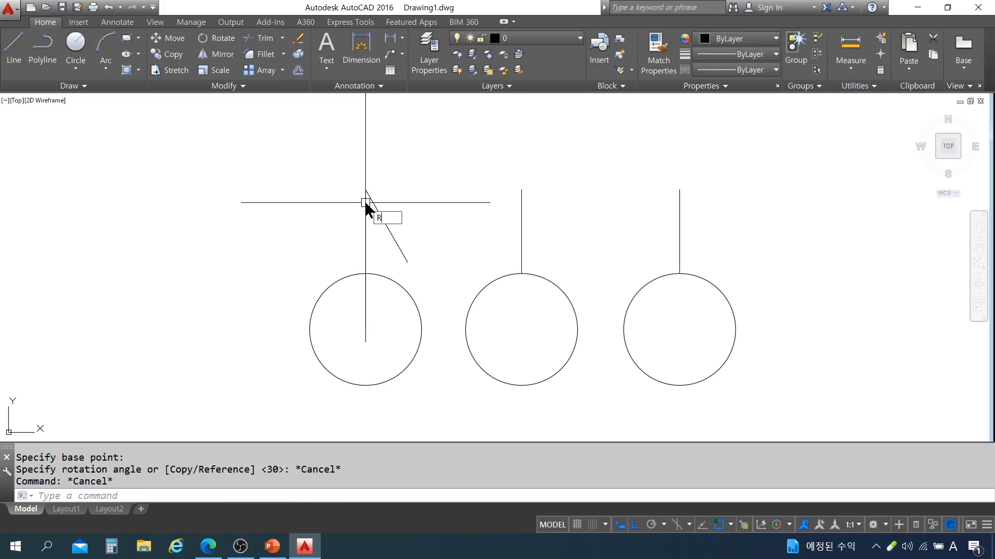
key(Return)
click(364, 222)
key(Return)
click(366, 190)
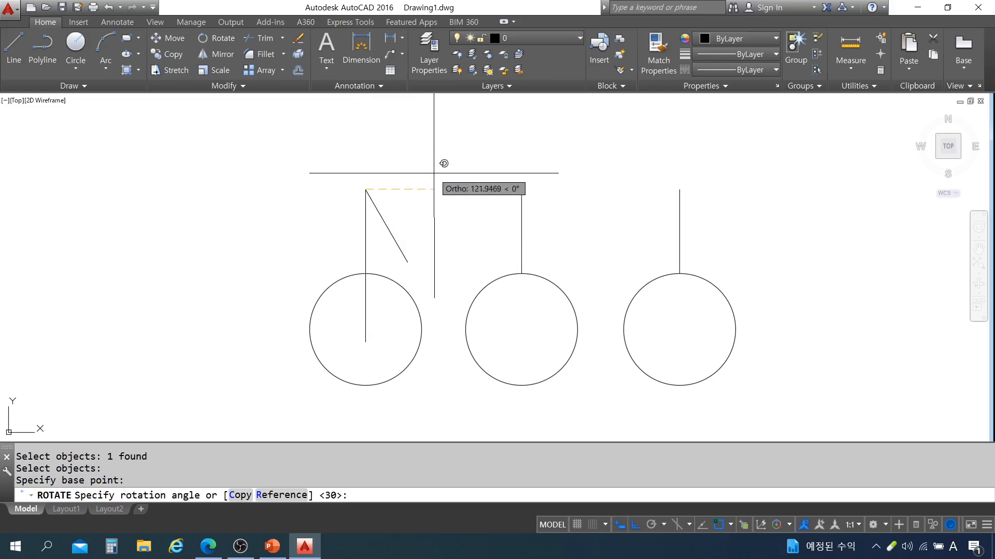
key(Escape)
key(Escape)
- With Ortho off, preview a free rotation of the long vertical line about its upper endpoint
text(RO)
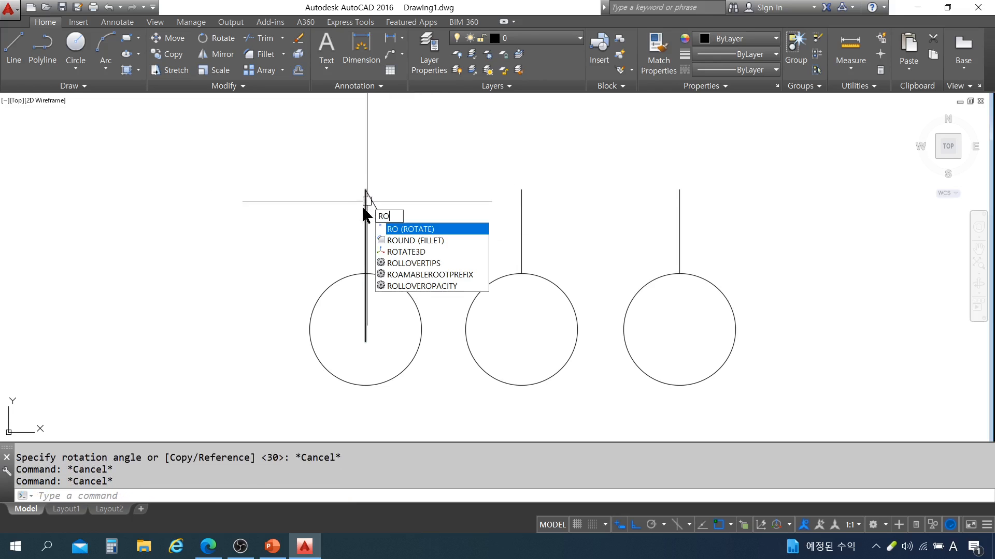
key(Return)
click(366, 217)
key(Return)
click(366, 189)
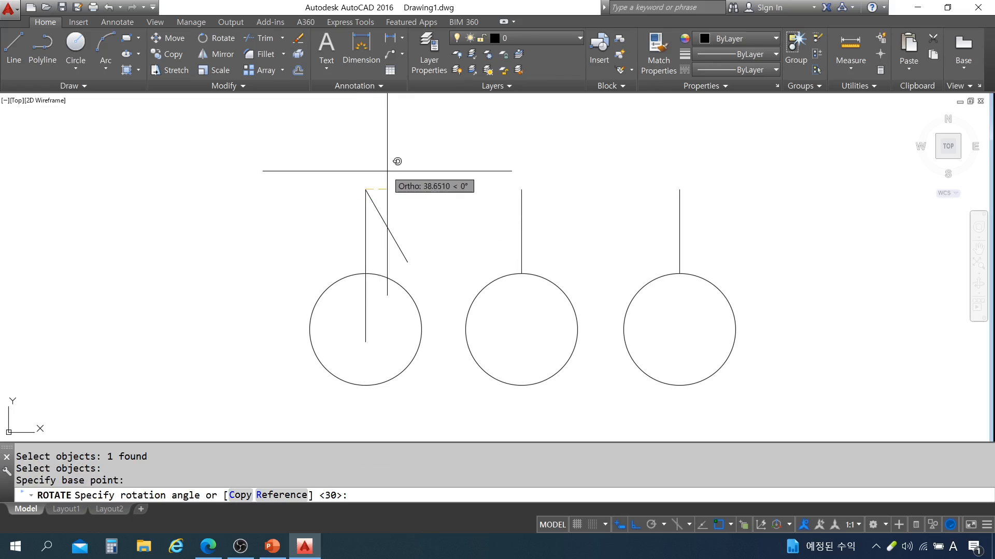
key(F8)
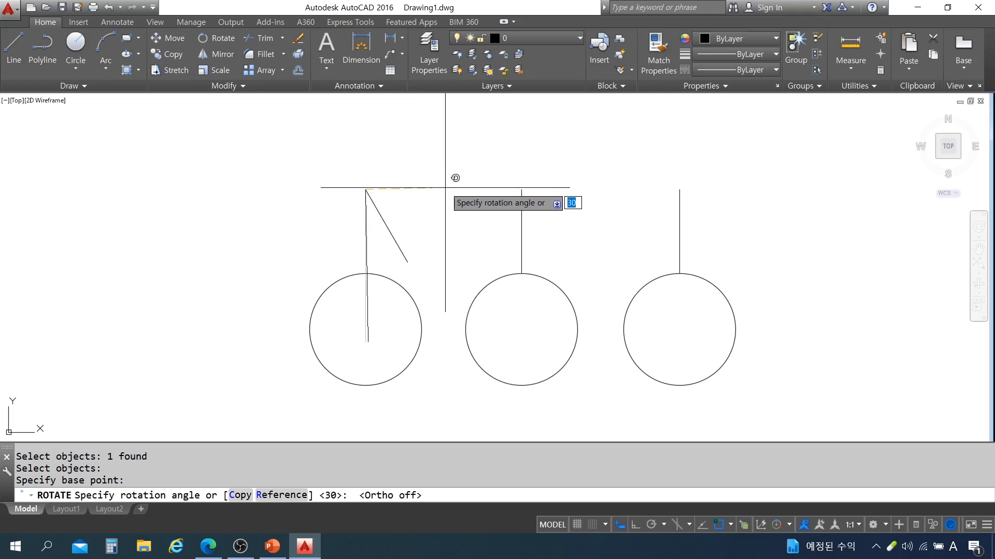
middle_drag(445, 206, 453, 224)
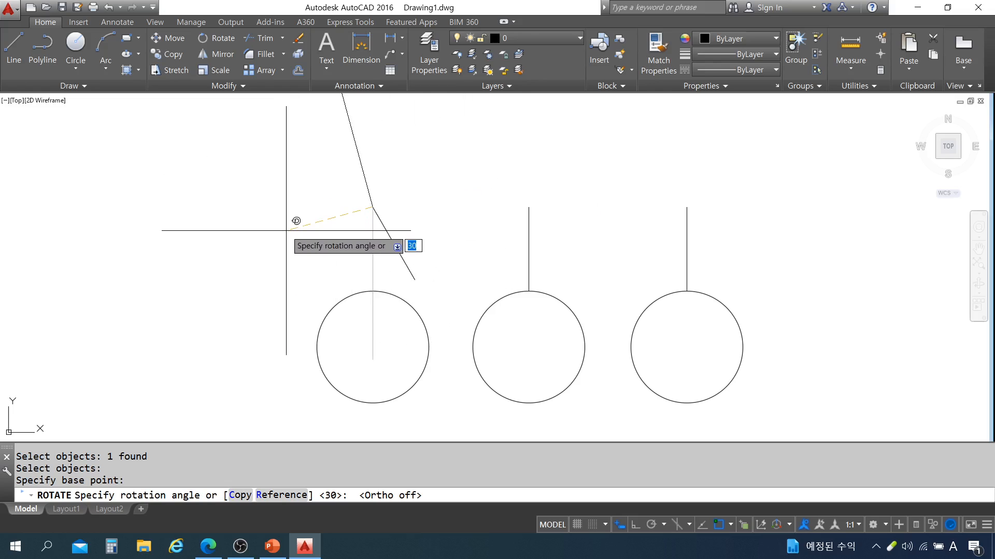
key(Escape)
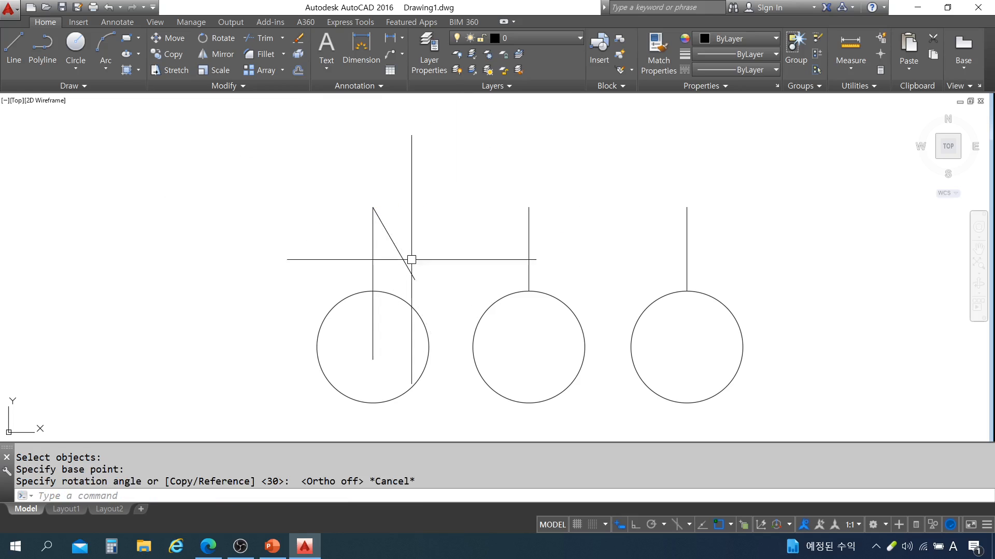
key(Escape)
key(Escape)
text(RO)
key(Return)
click(372, 246)
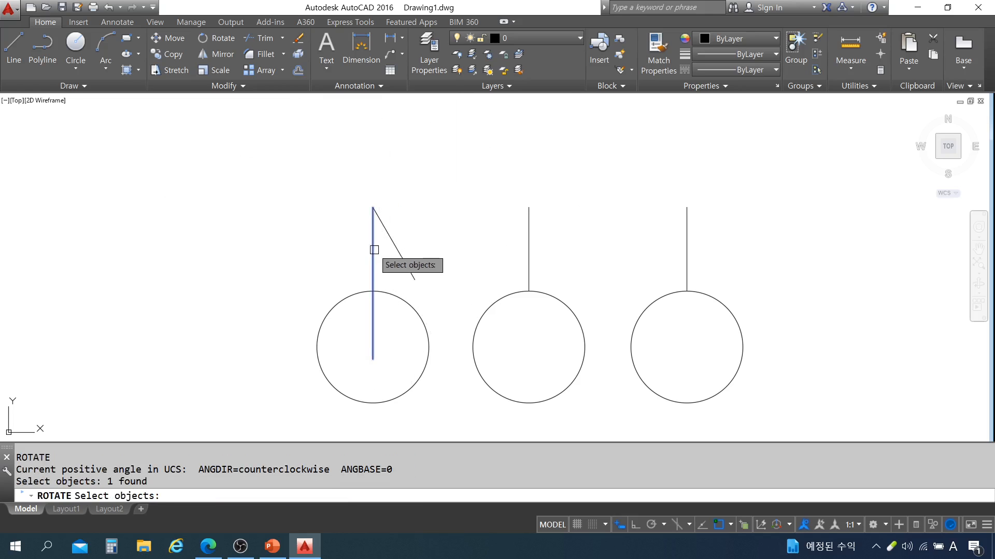
key(Return)
click(373, 208)
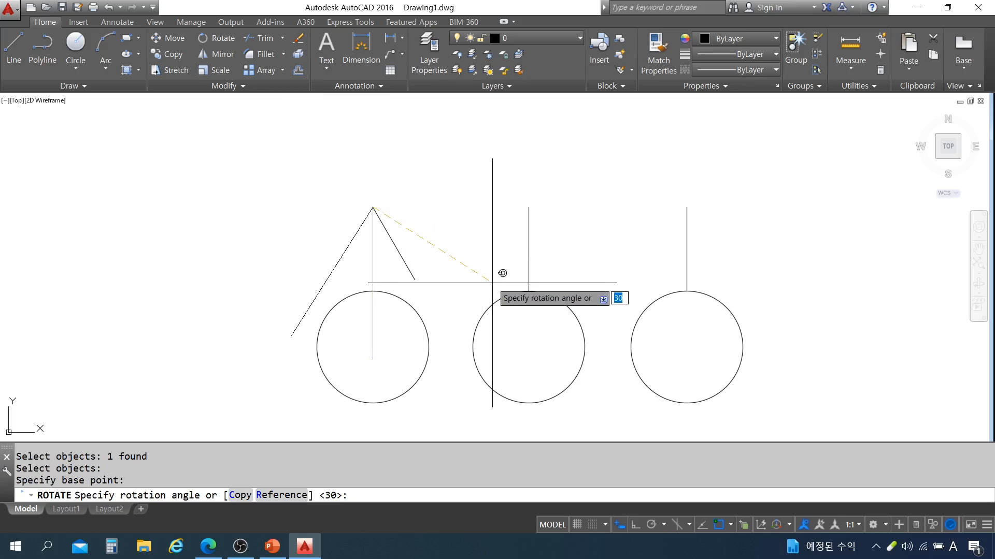
key(Escape)
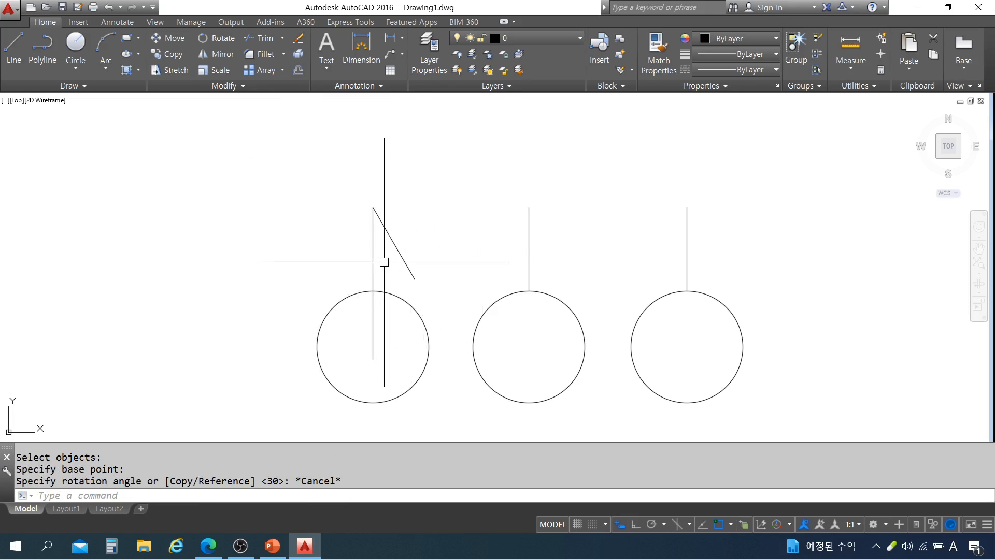
- Erase the long vertical line running down into the leftmost circle
click(374, 263)
text(E)
key(Return)
- Rotate a copy of the middle circle's vertical line 30 degrees about its lower endpoint, keeping the original with the Copy option
middle_drag(508, 252, 422, 249)
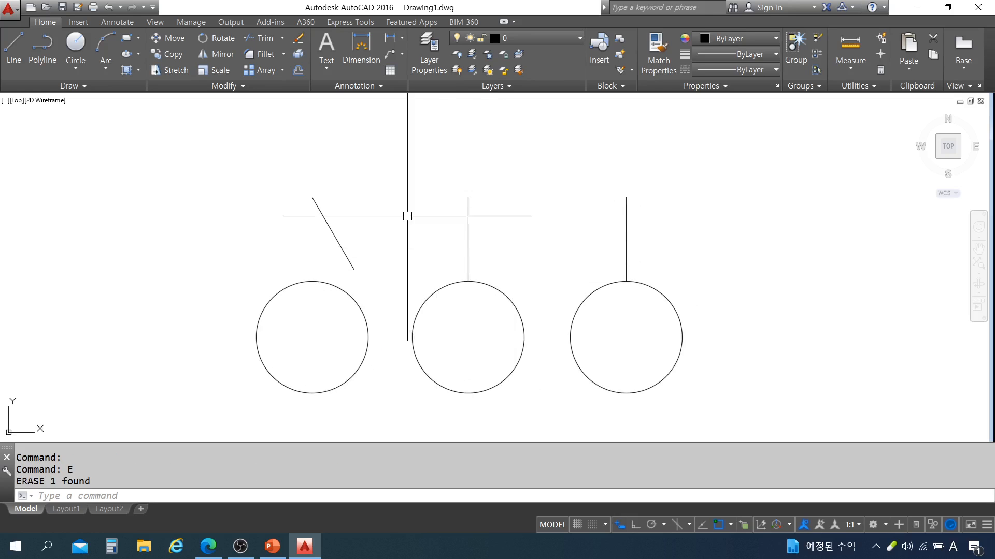
text(RO)
key(Return)
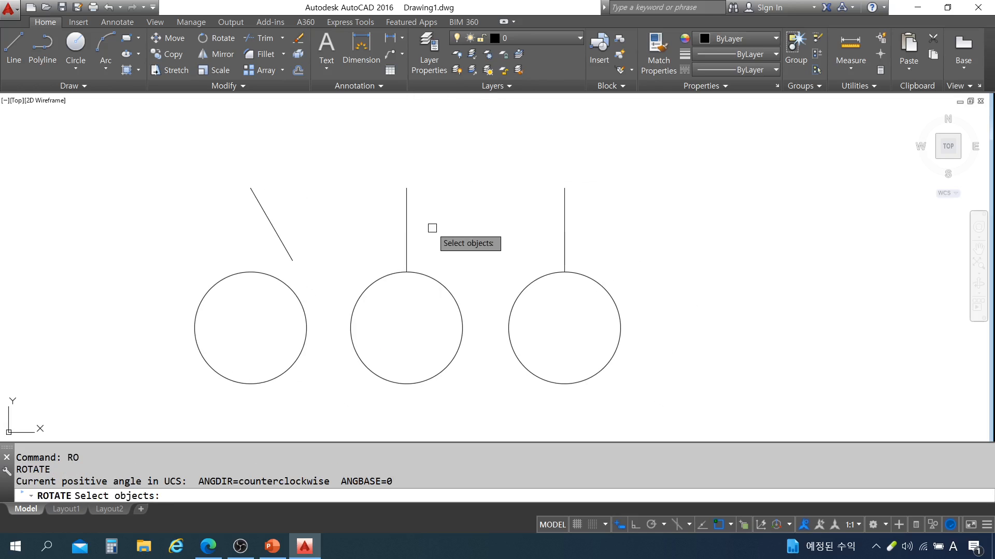
click(407, 227)
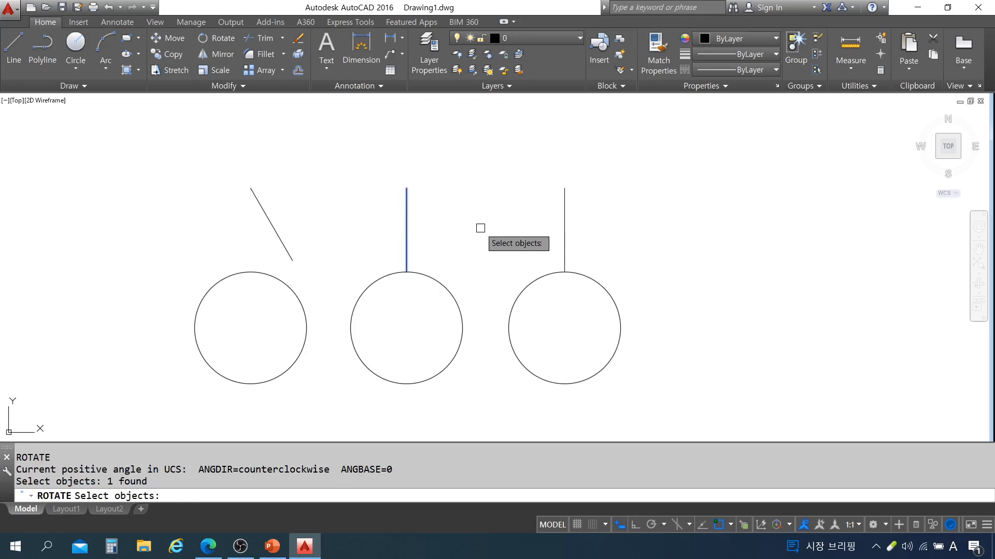
key(Return)
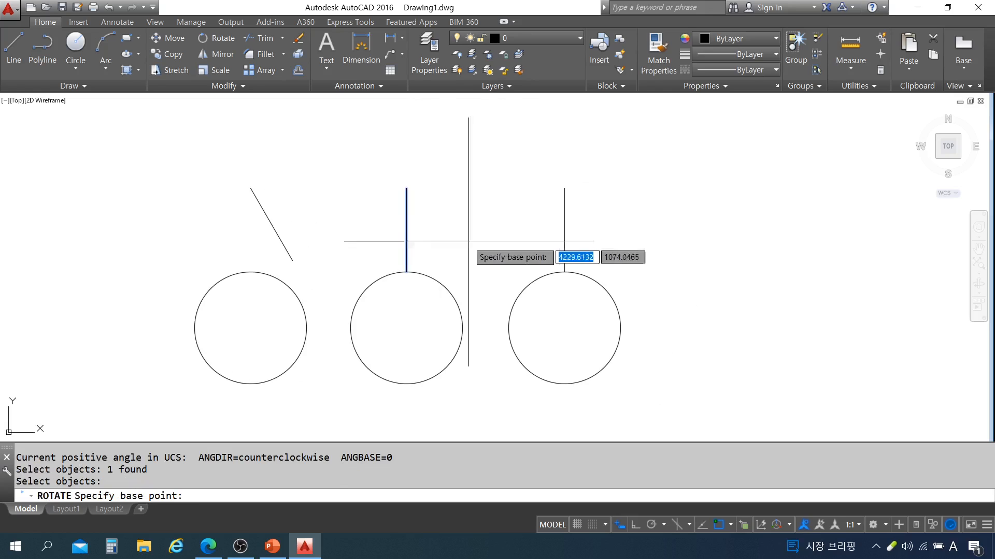
click(407, 272)
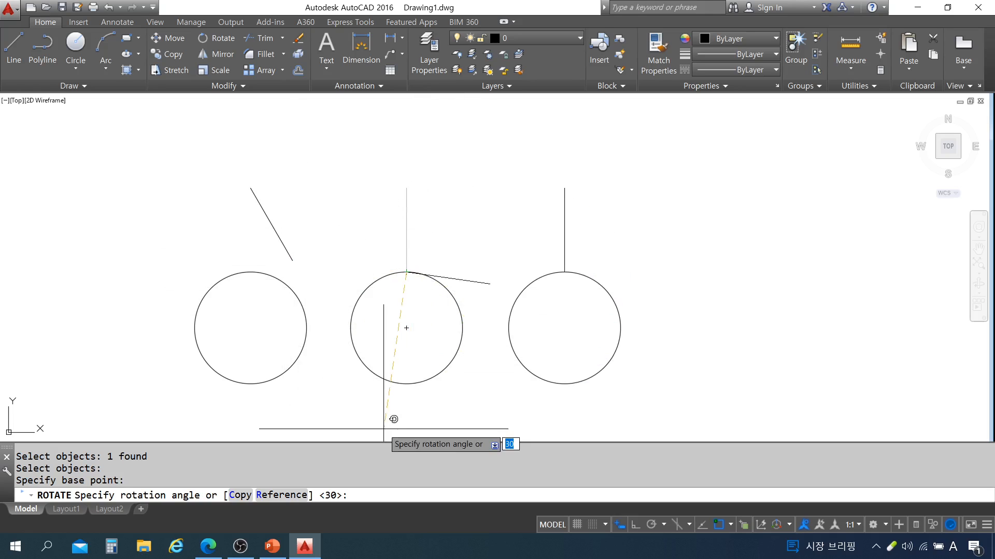
click(240, 495)
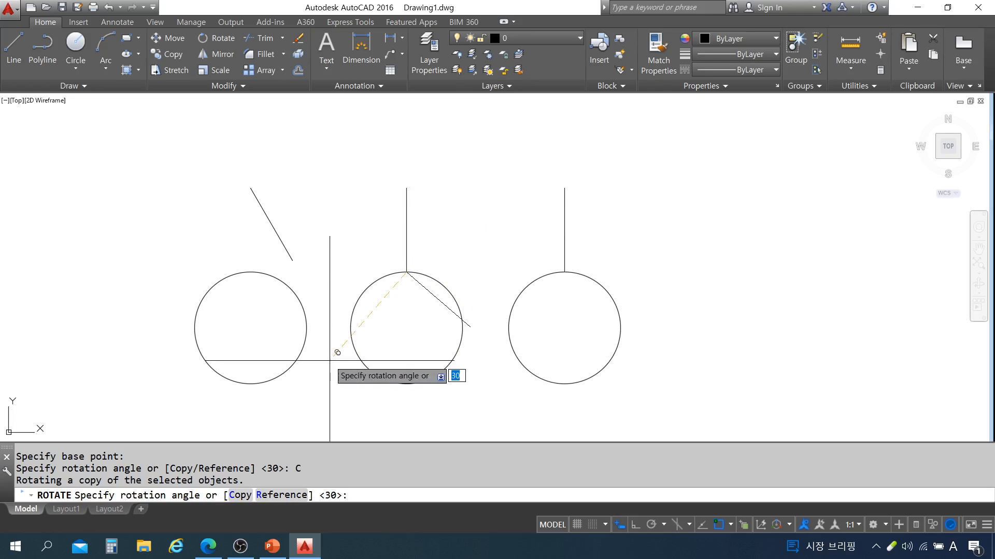
key(Return)
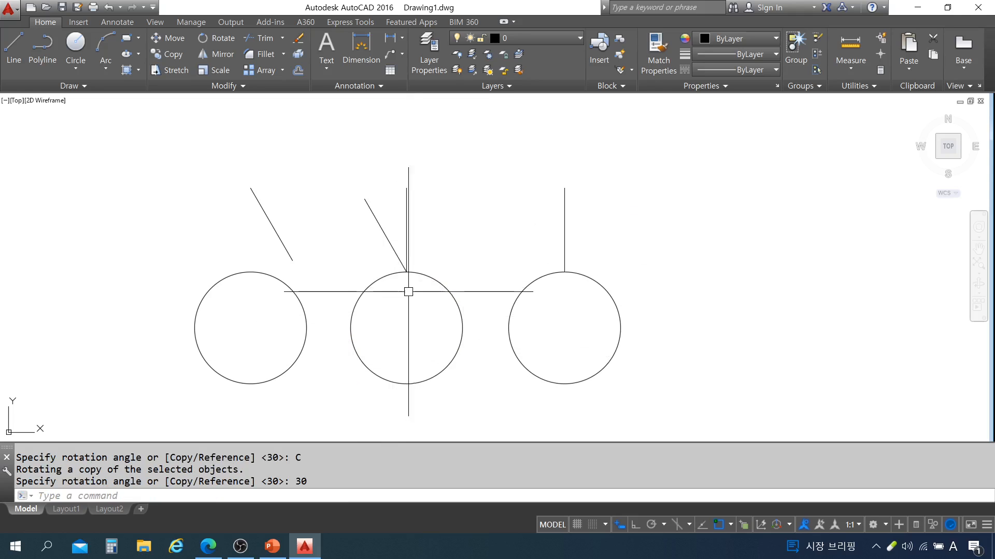
key(Escape)
key(Escape)
key(Escape)
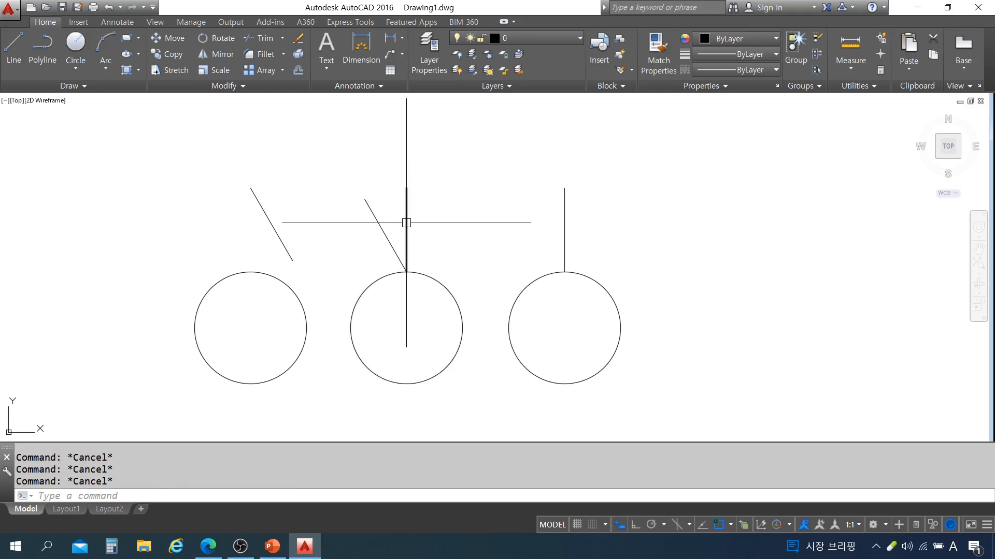
text(RO)
key(Return)
click(407, 223)
key(Return)
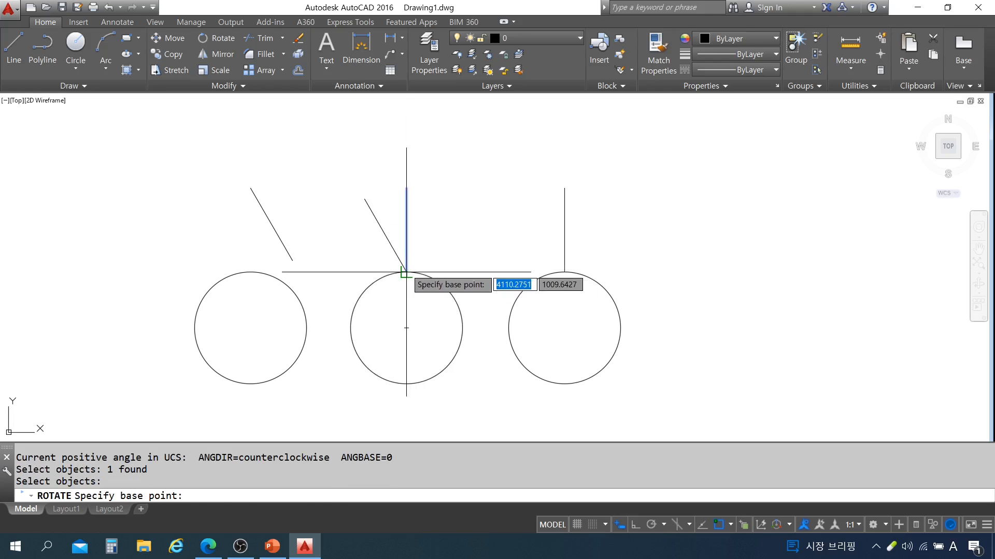
click(406, 270)
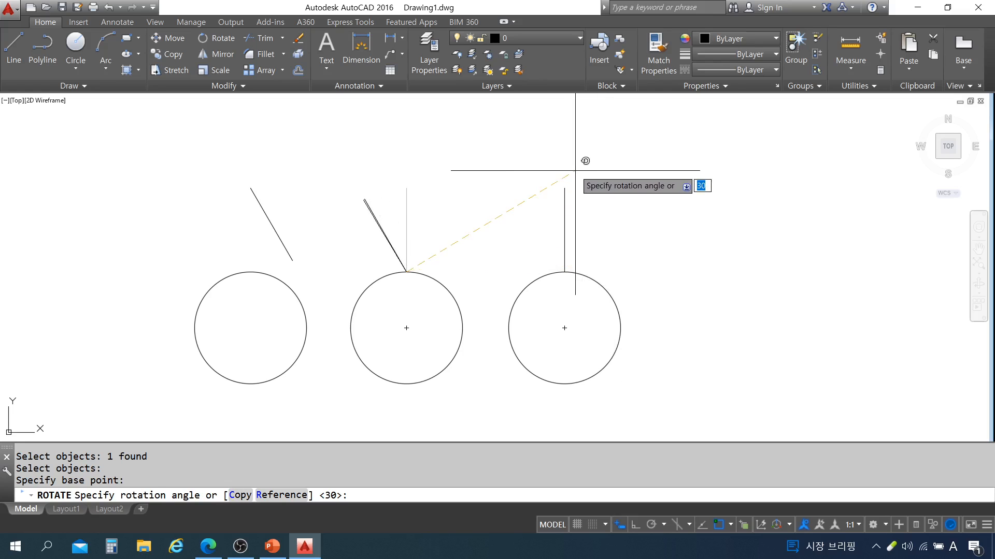
key(Escape)
middle_drag(483, 403, 454, 383)
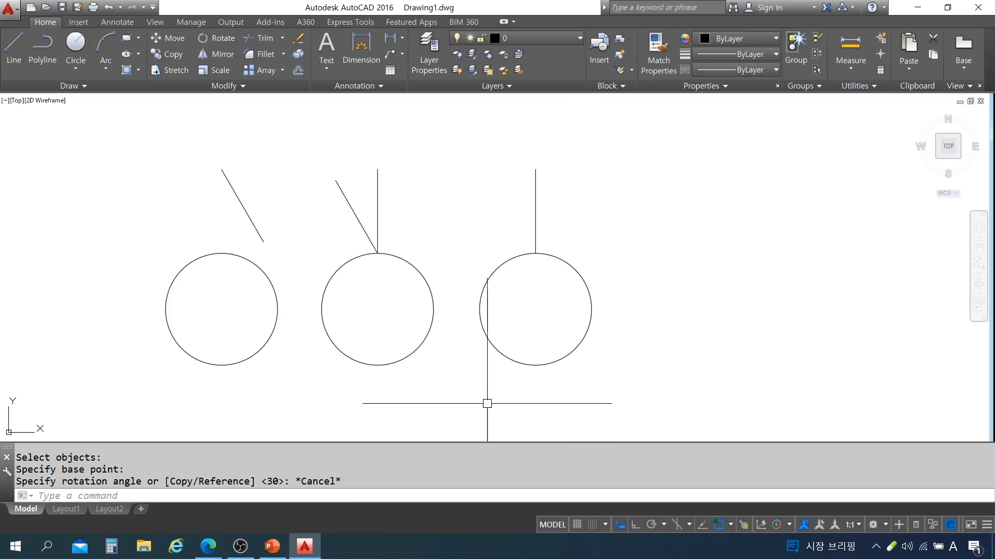
click(562, 228)
click(517, 204)
key(Escape)
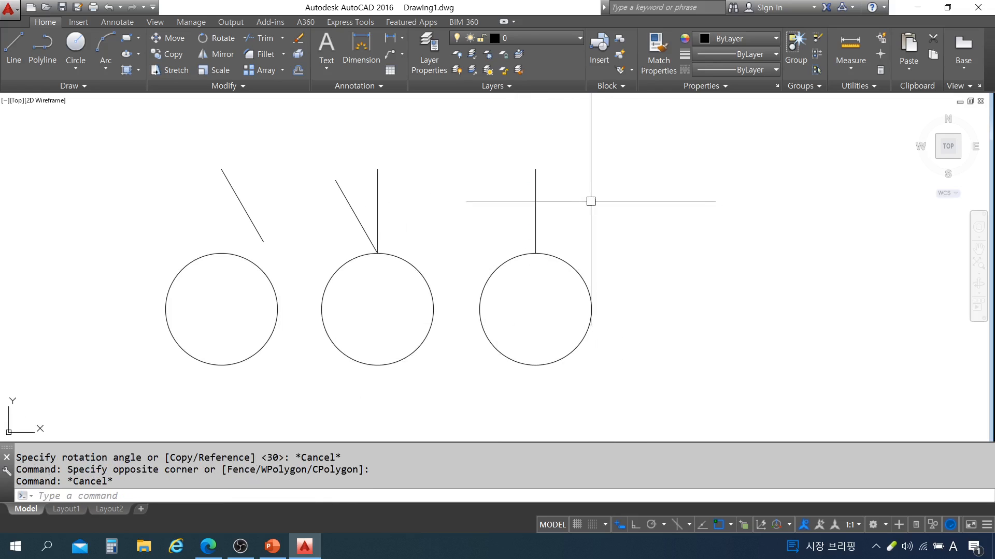
key(Escape)
key(Escape)
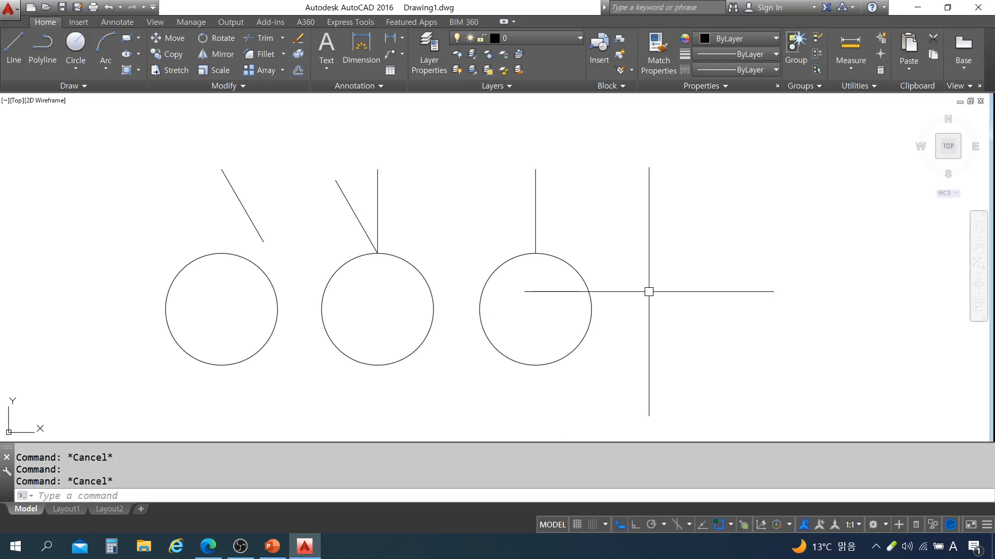
text(RO)
key(Return)
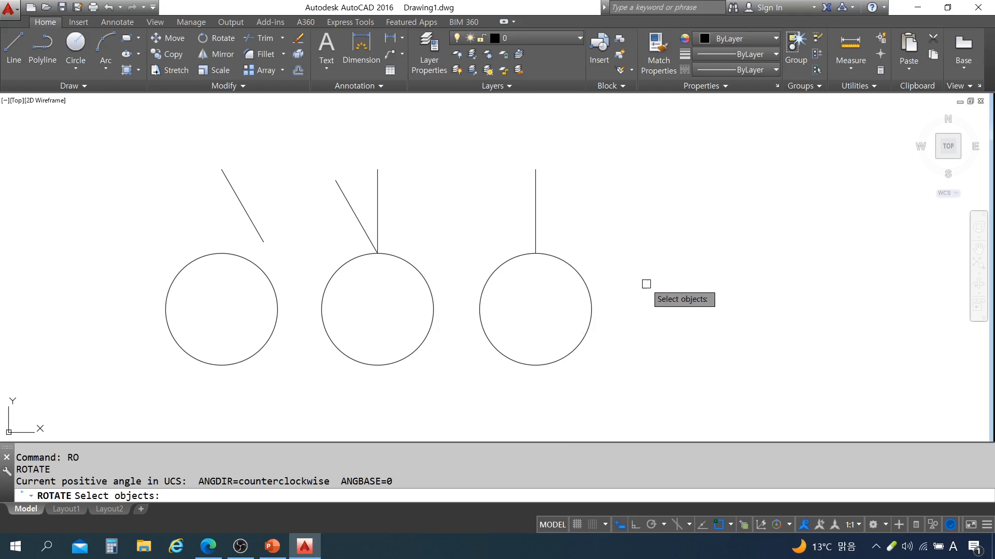
click(535, 222)
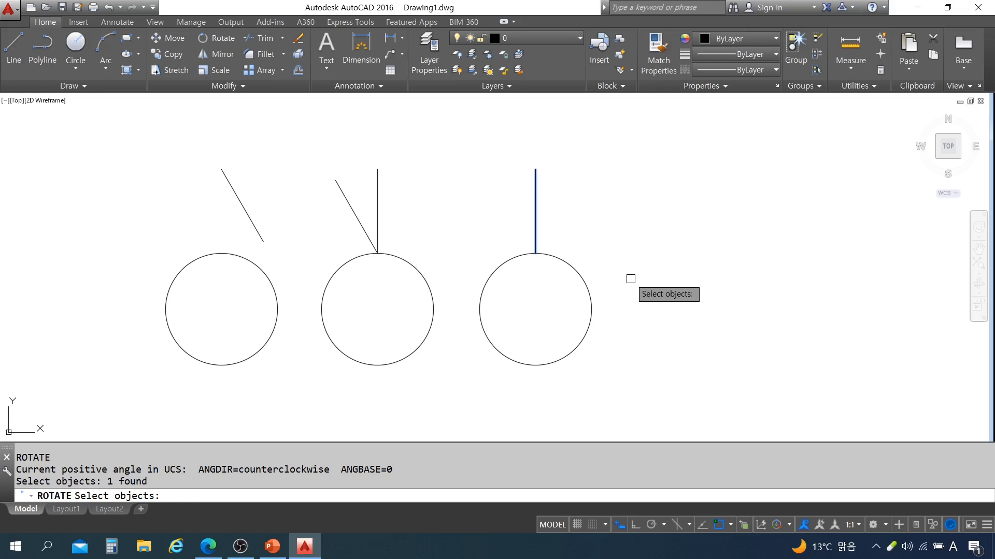
key(Return)
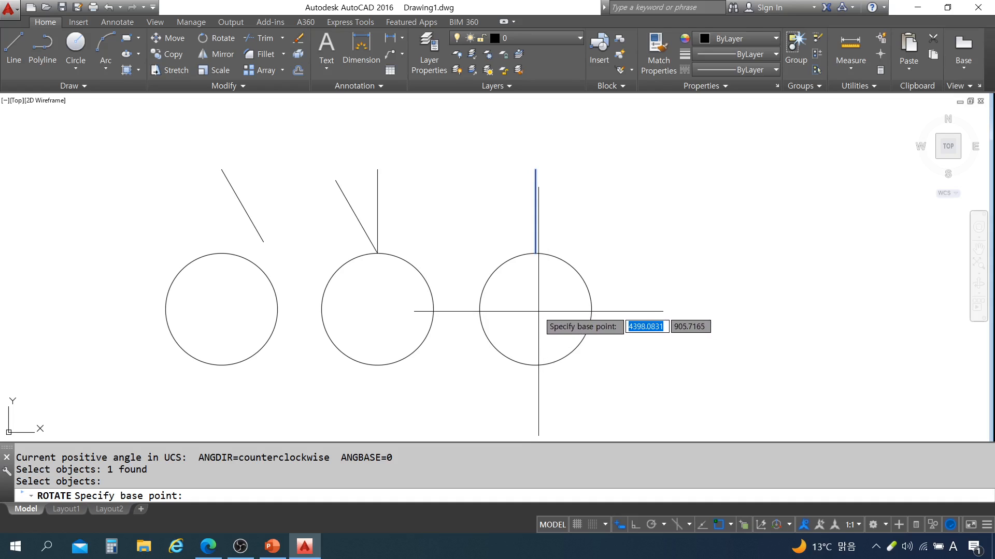
key(Escape)
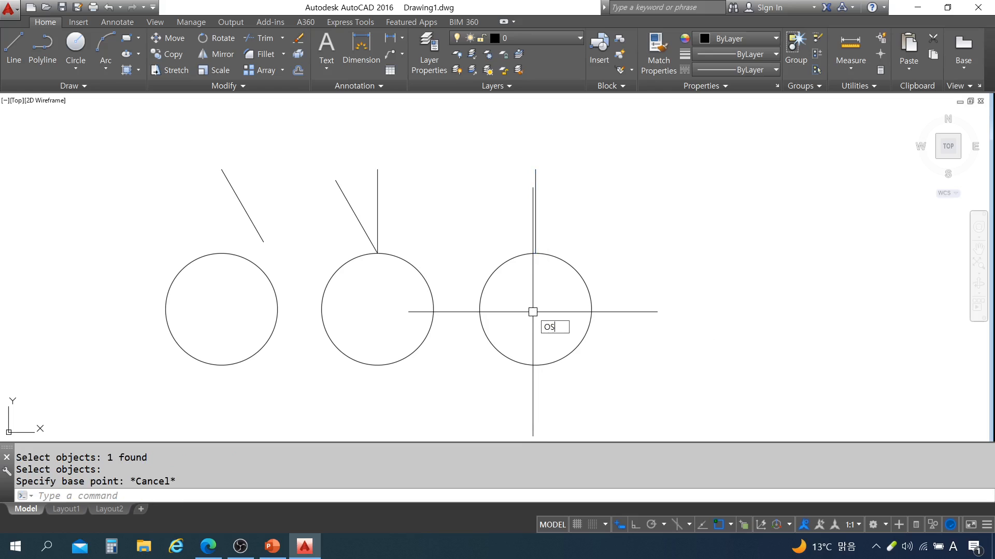
- Review the enabled object snap modes in the drafting settings and close them without changes
text(OS)
key(Return)
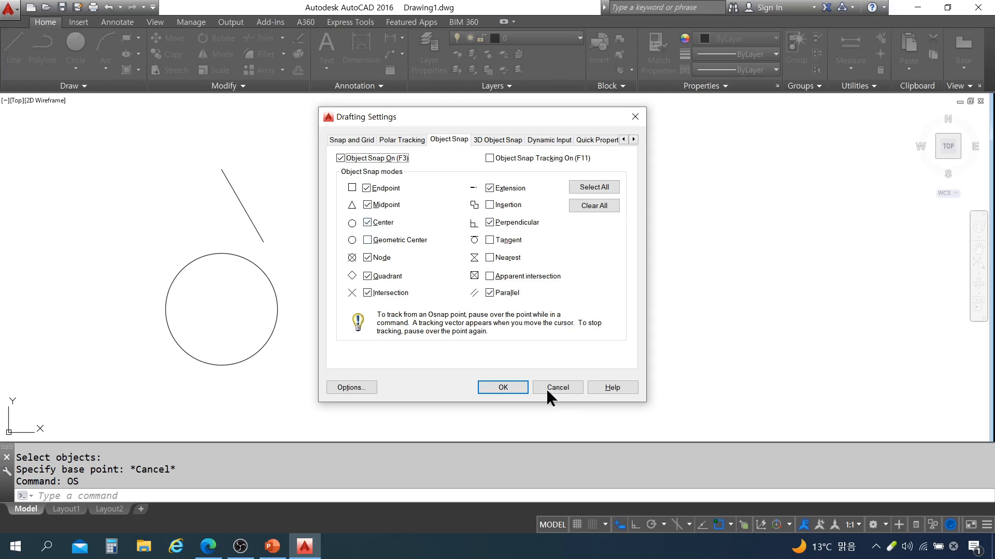
click(635, 119)
key(Escape)
click(580, 218)
key(Escape)
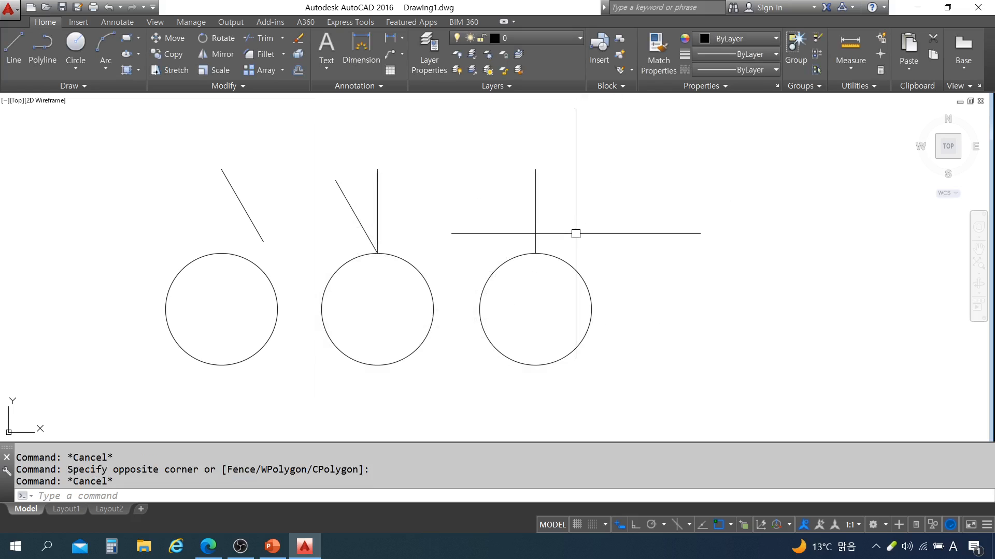
- Preview a rotation of the rightmost circle's vertical line about its lower endpoint
key(Escape)
text(RO)
key(Return)
click(582, 228)
click(501, 197)
key(Return)
click(535, 254)
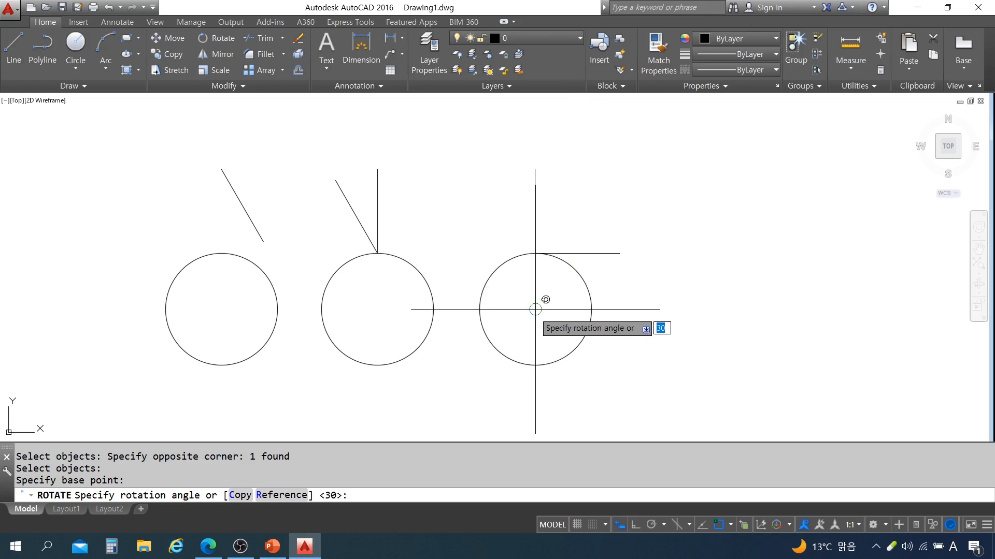
key(Escape)
key(Escape)
key(Escape)
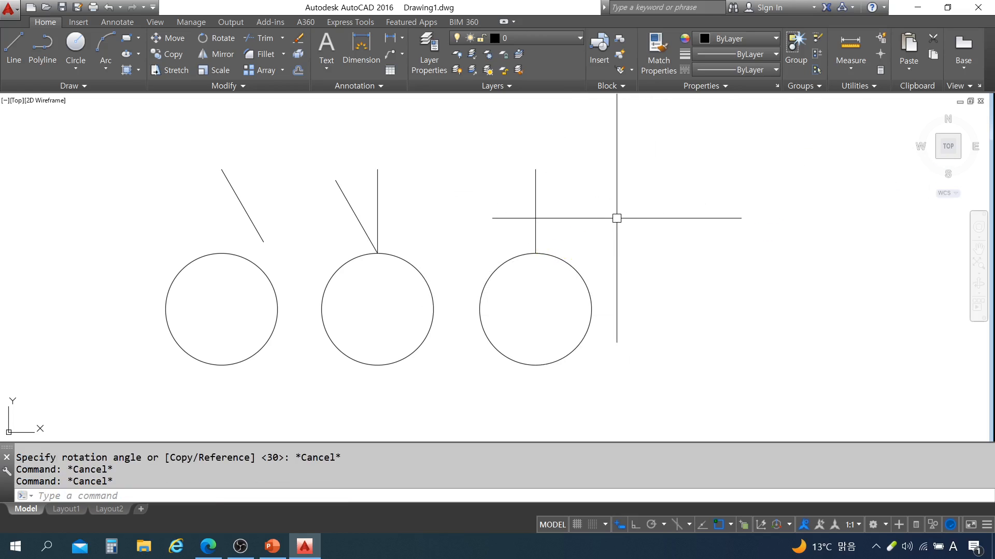
- Rotate a copy of the rightmost circle's vertical line 30 degrees about the circle's center, keeping the original with the Copy option
text(RO)
key(Return)
click(606, 221)
click(533, 200)
key(Return)
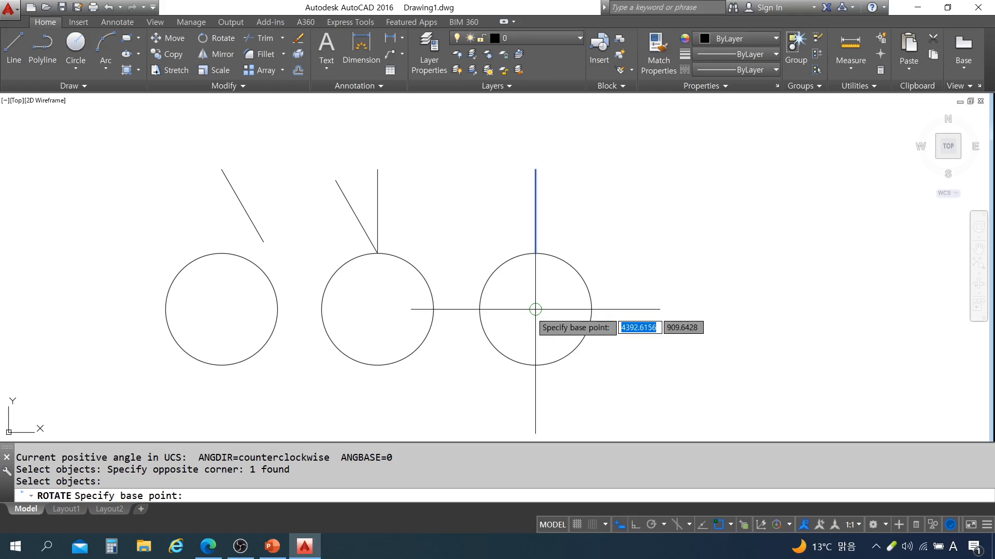
click(535, 309)
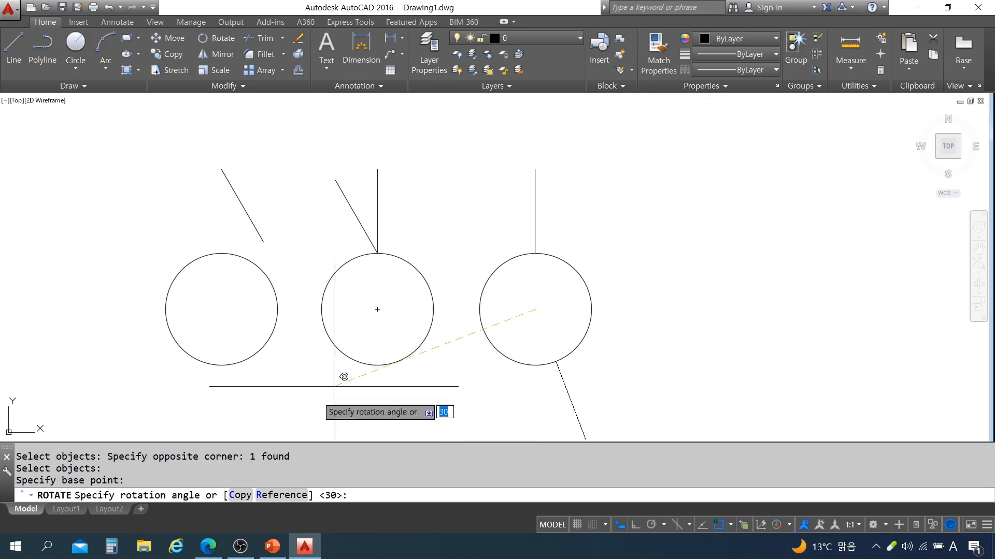
click(240, 496)
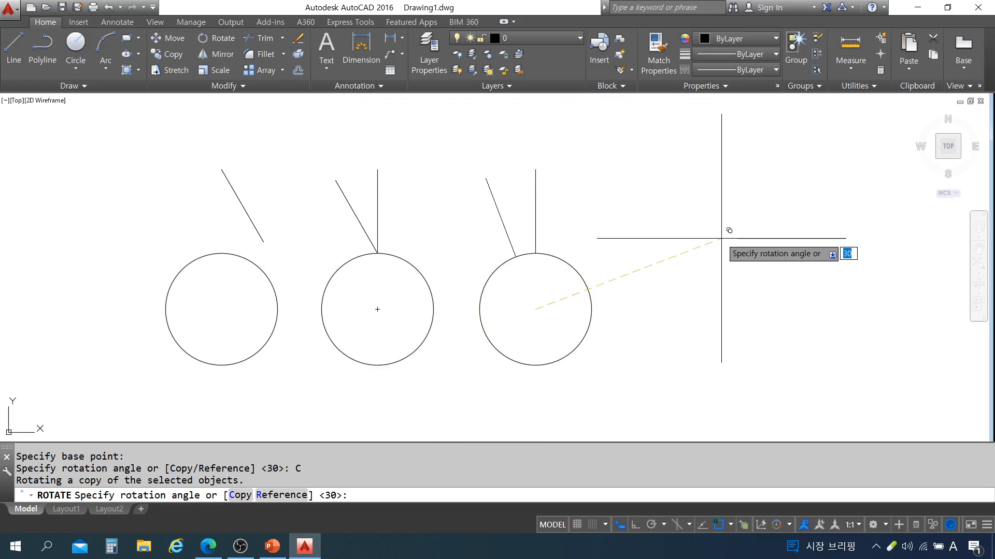
text(30)
key(Return)
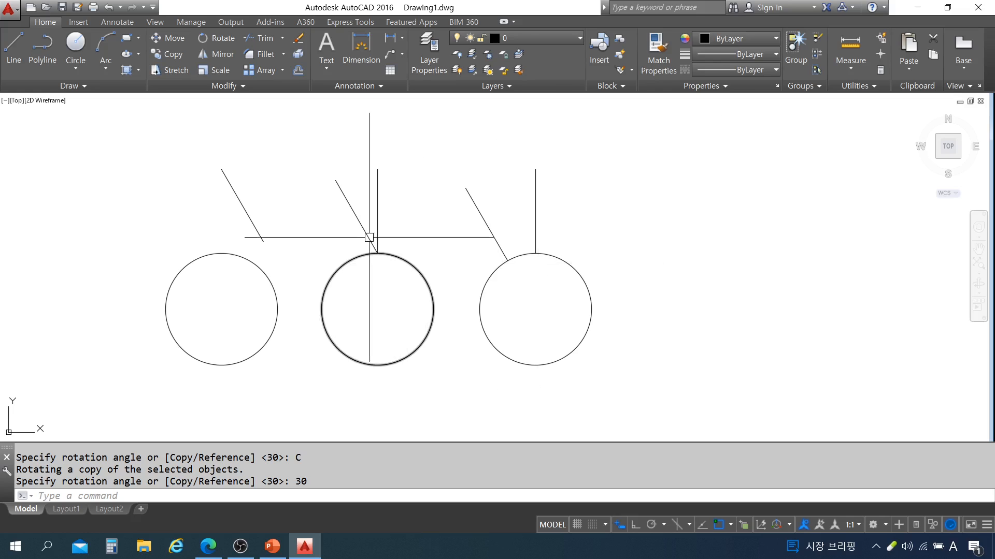
click(484, 222)
click(358, 216)
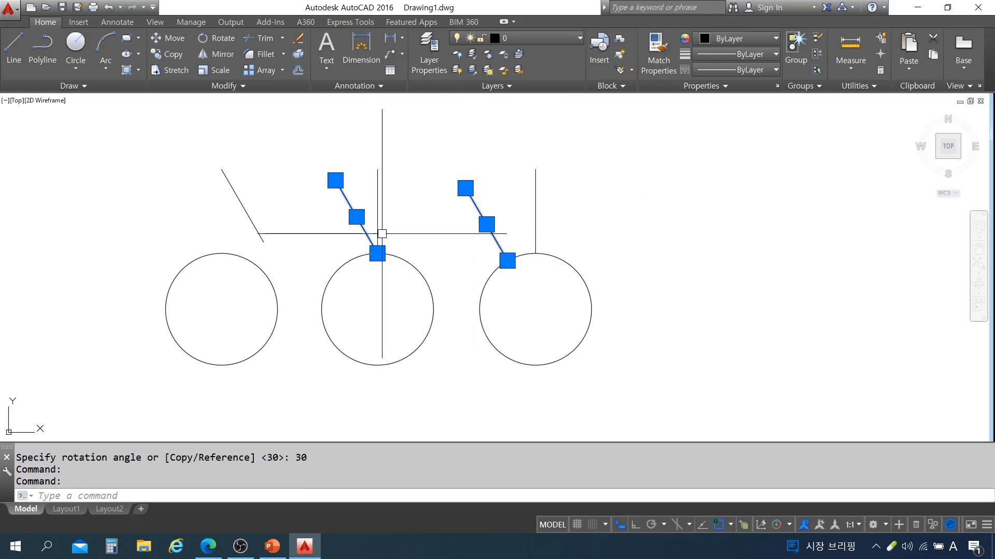
key(Escape)
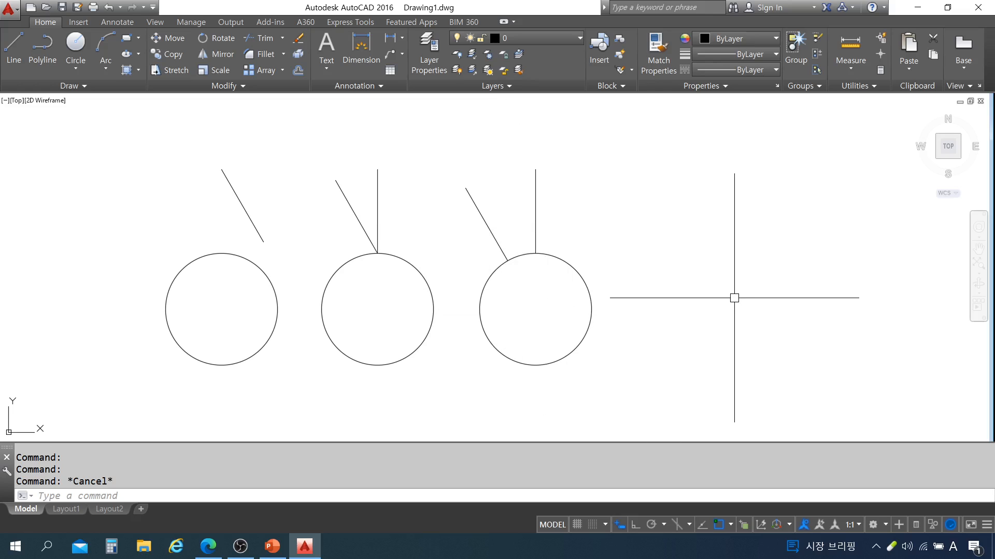
key(Escape)
- Draw a 100 by 100 square in the empty area to the right of the three circles
middle_drag(594, 305, 514, 304)
key(Escape)
key(Return)
click(534, 316)
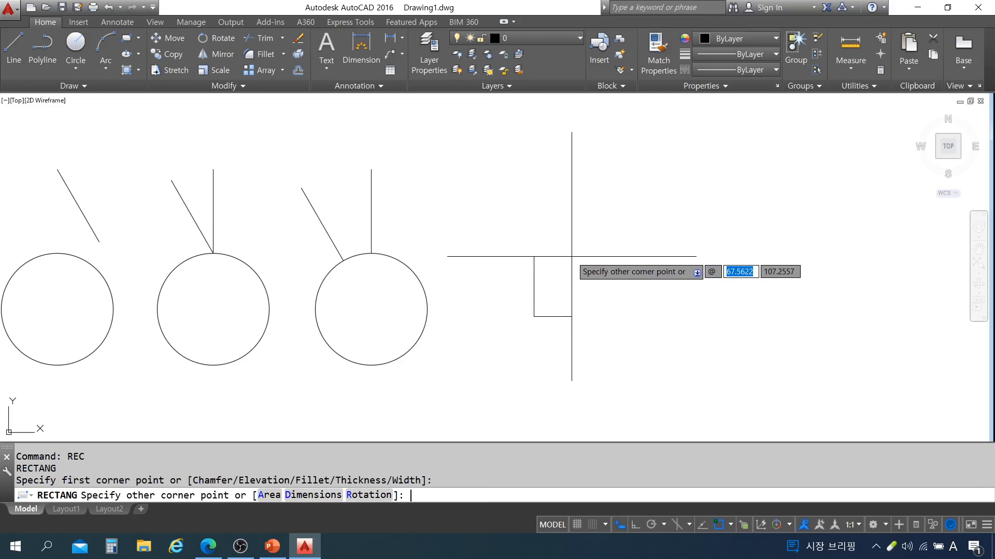
text(100)
key(Tab)
text(100)
key(Return)
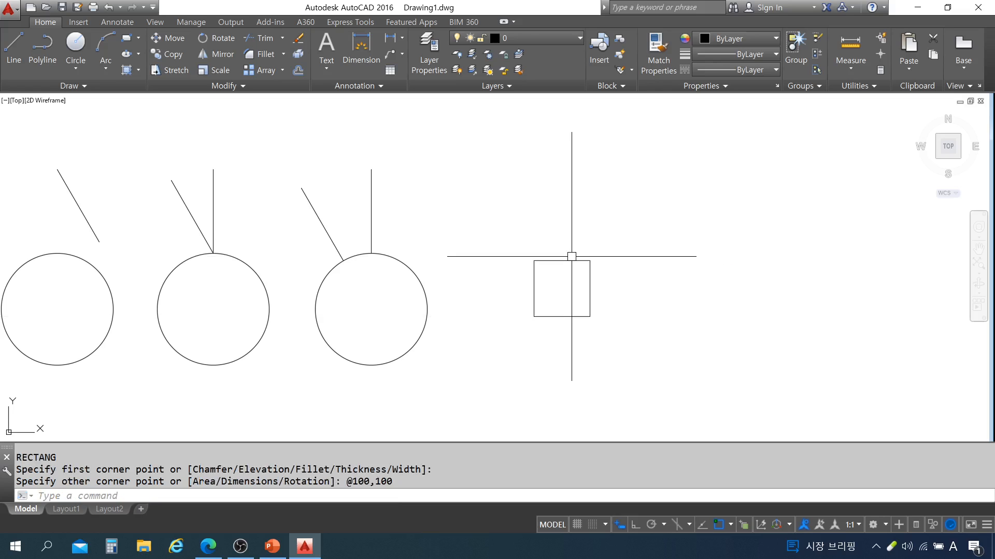
key(Escape)
- Rotate a copy of the square 45 degrees about its lower-left corner, keeping the original with the Copy option
scroll(596, 292, up, 2)
middle_drag(596, 292, 473, 304)
scroll(539, 311, up, 2)
key(Escape)
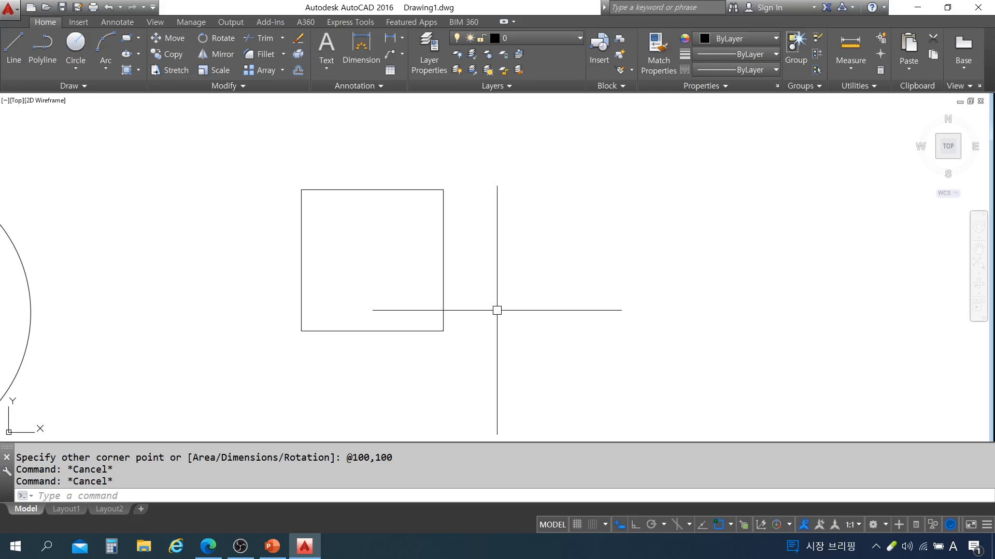
scroll(546, 295, down, 2)
middle_drag(456, 276, 493, 282)
key(Escape)
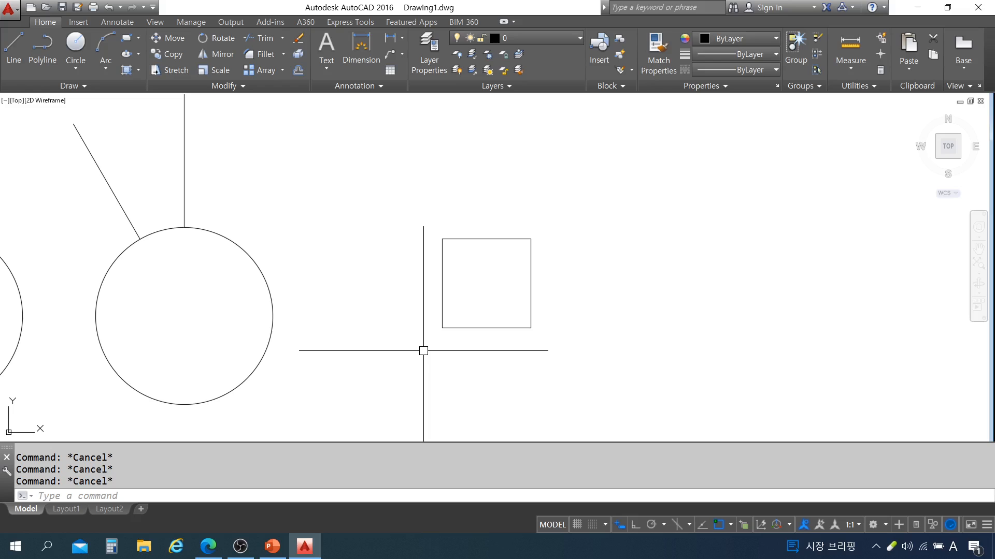
text(O)
key(Return)
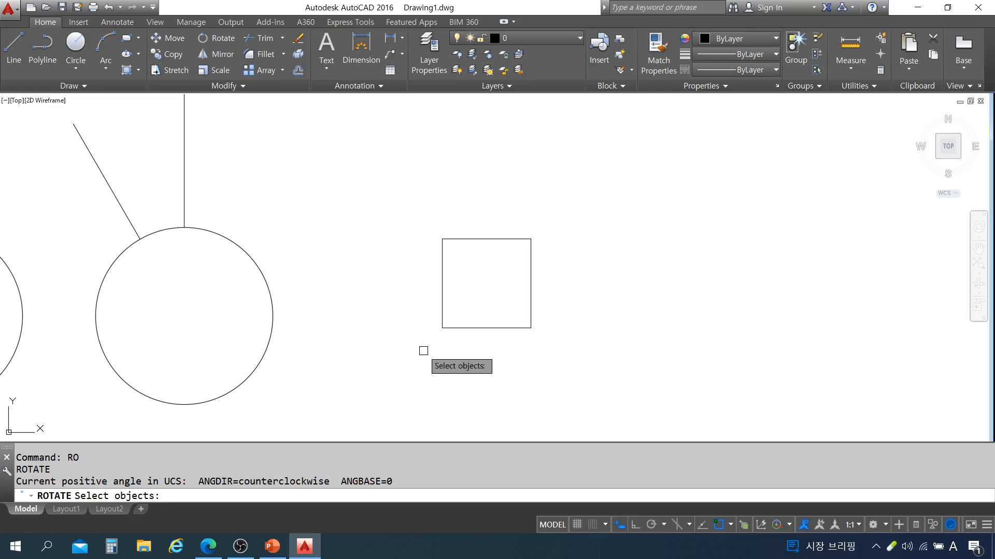
click(489, 329)
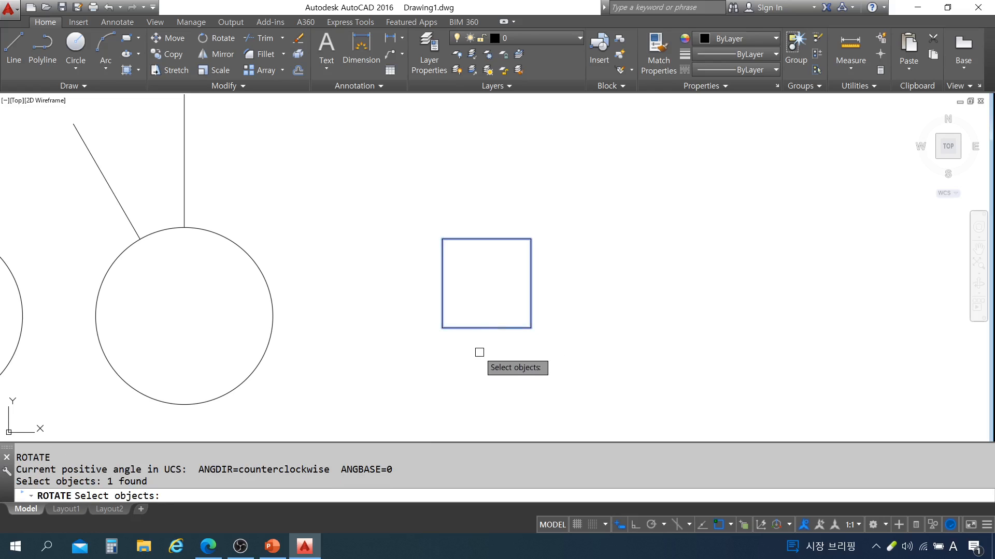
key(Return)
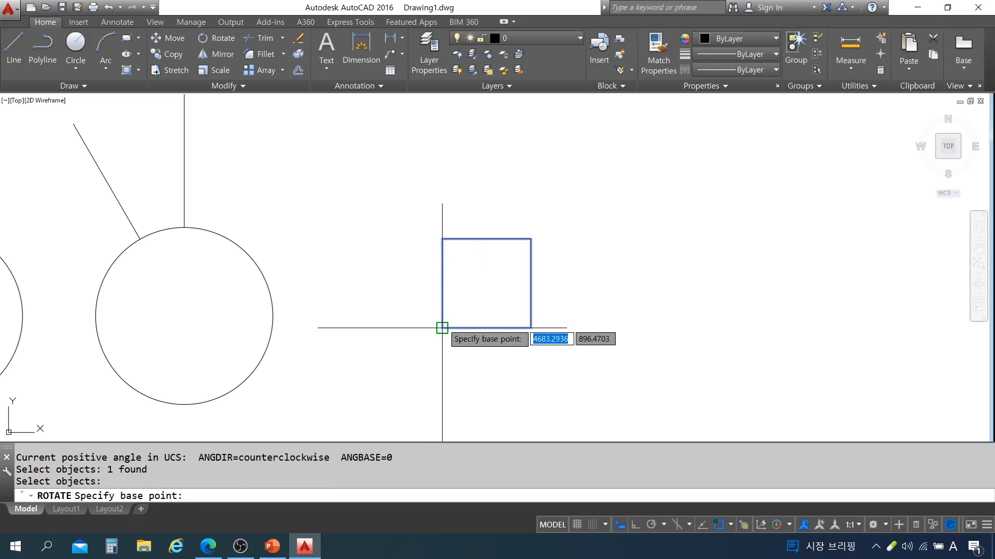
click(442, 328)
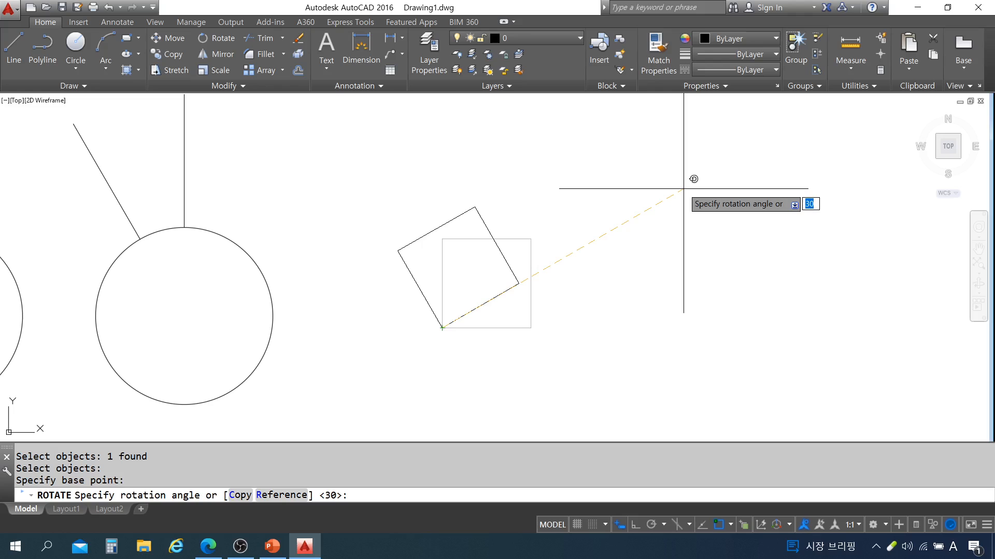
click(240, 495)
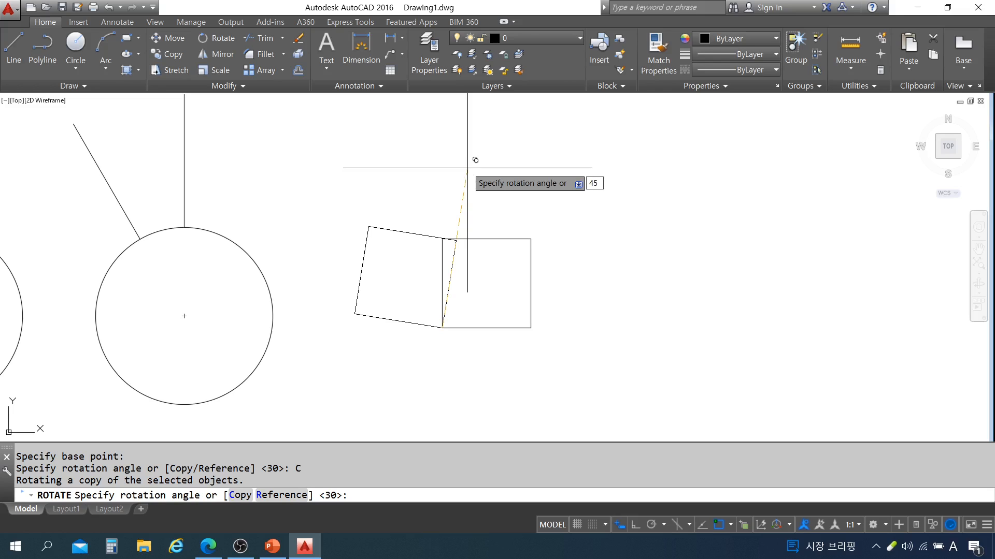
key(Return)
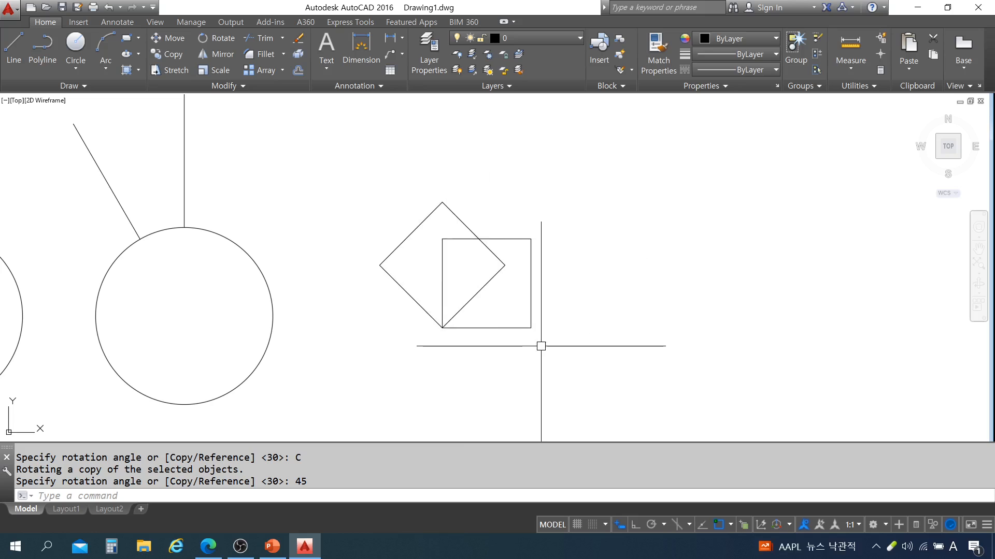
- Erase the original upright square, leaving only the copy rotated 45 degrees
key(Escape)
key(Escape)
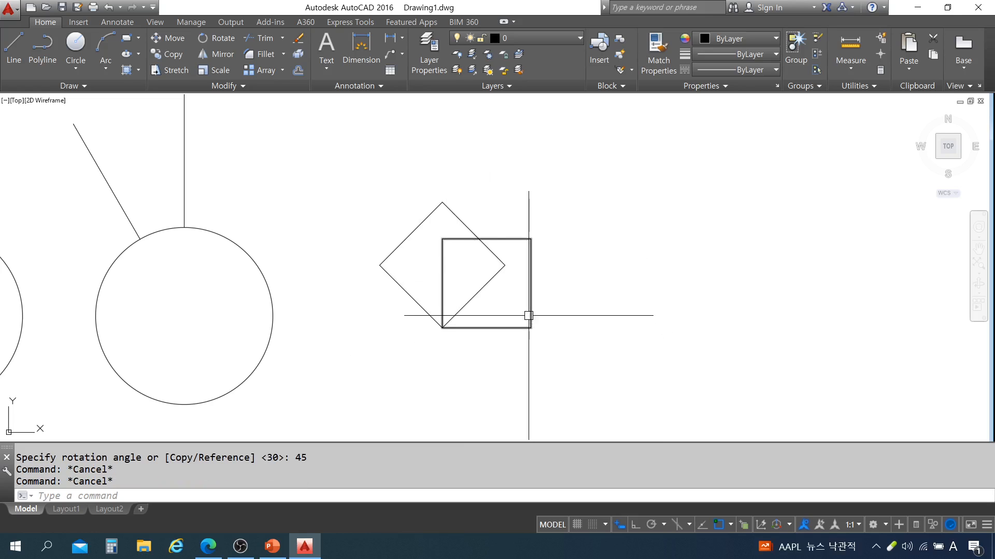
key(Delete)
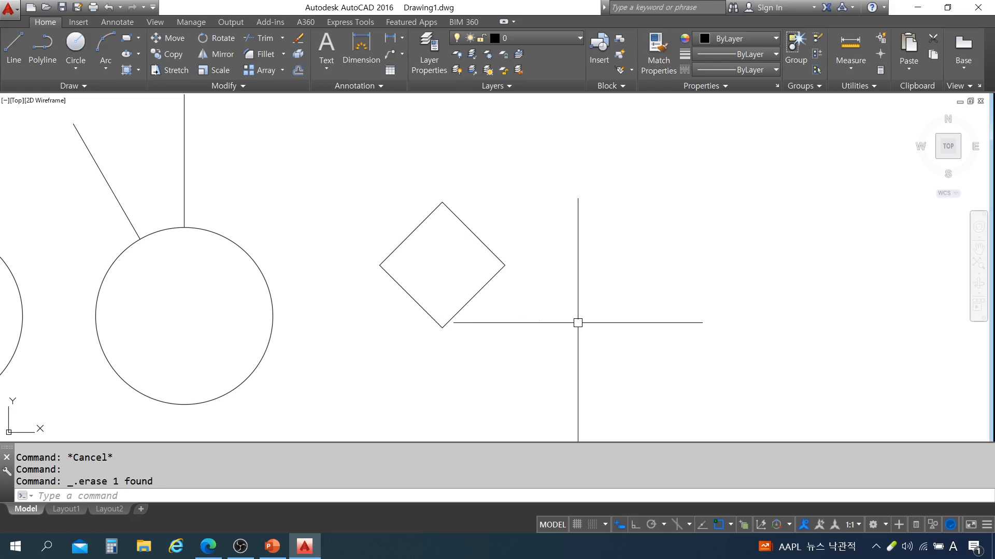
- With Ortho on, draw a horizontal line to the lower right of the tilted square
text(L)
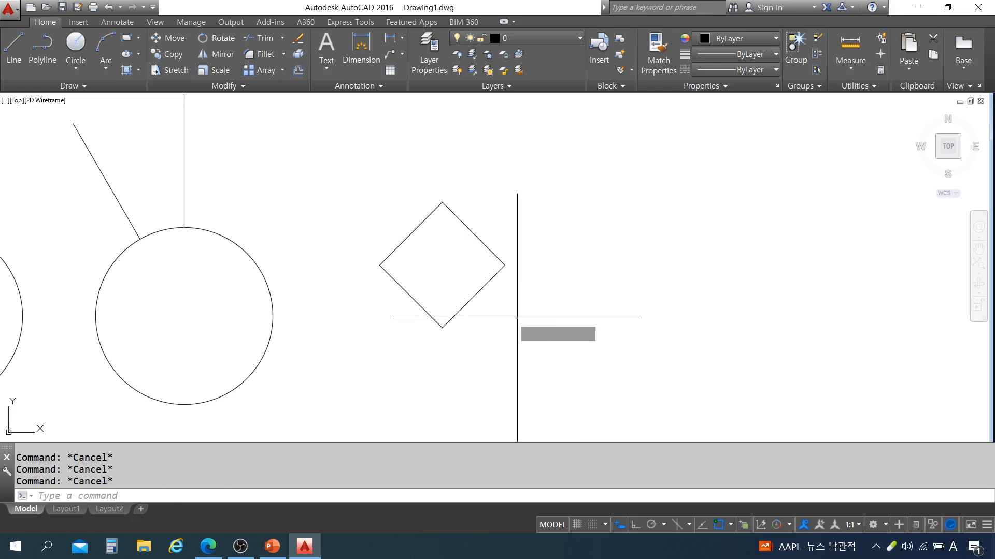
key(Return)
click(513, 317)
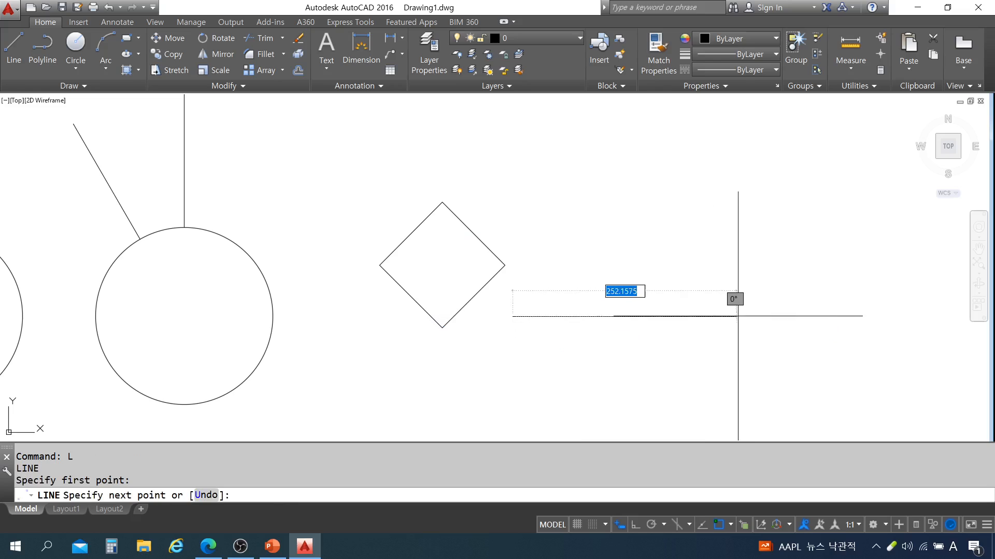
key(F8)
click(755, 325)
key(Escape)
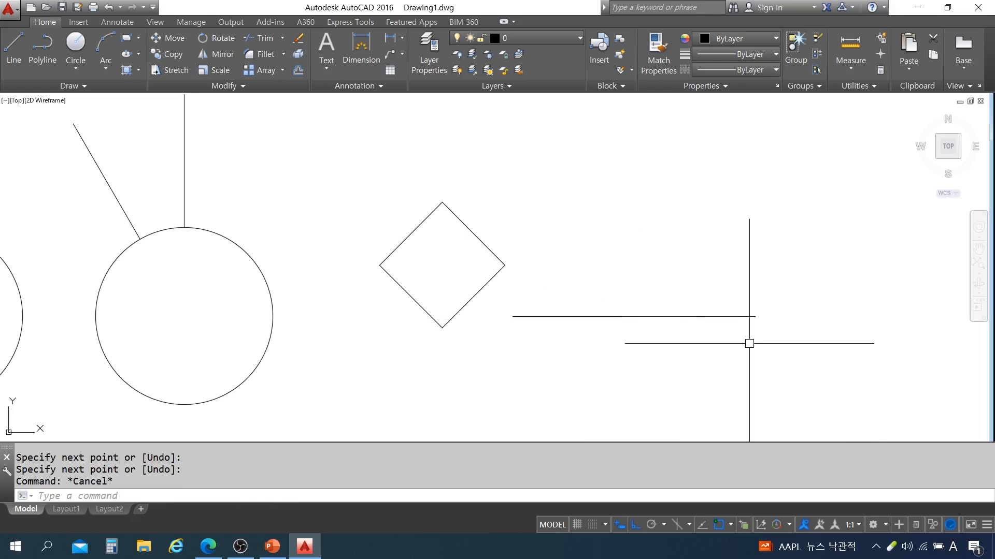
click(642, 317)
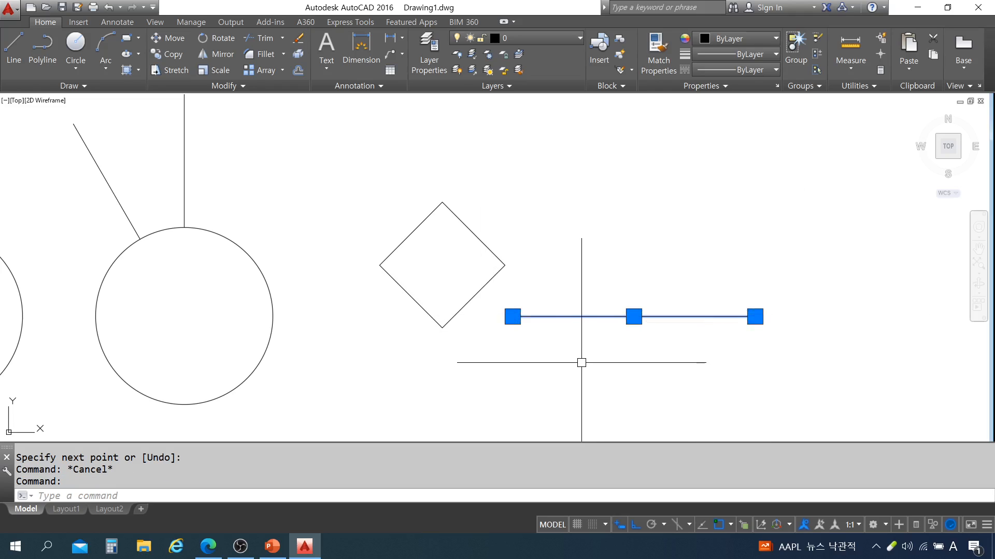
key(Escape)
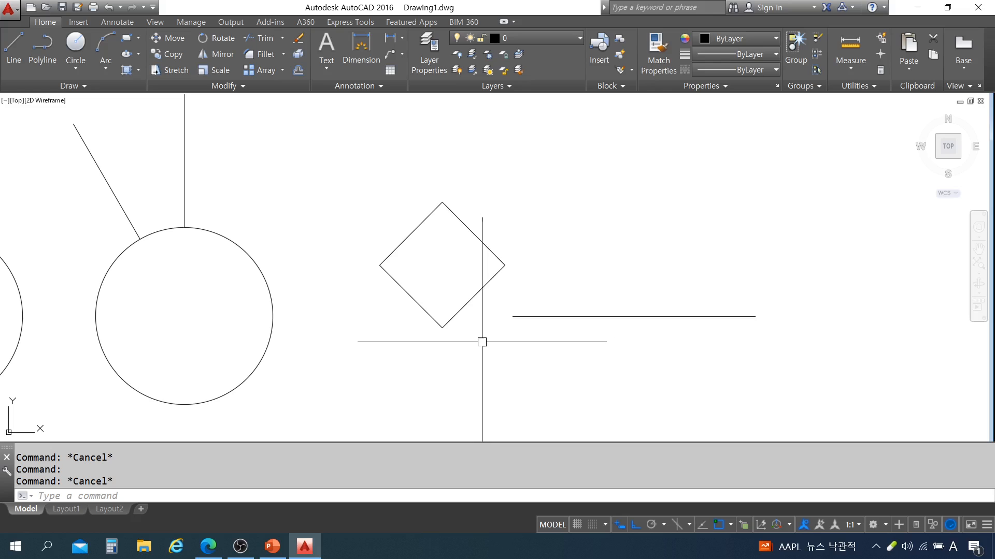
middle_drag(468, 342, 429, 338)
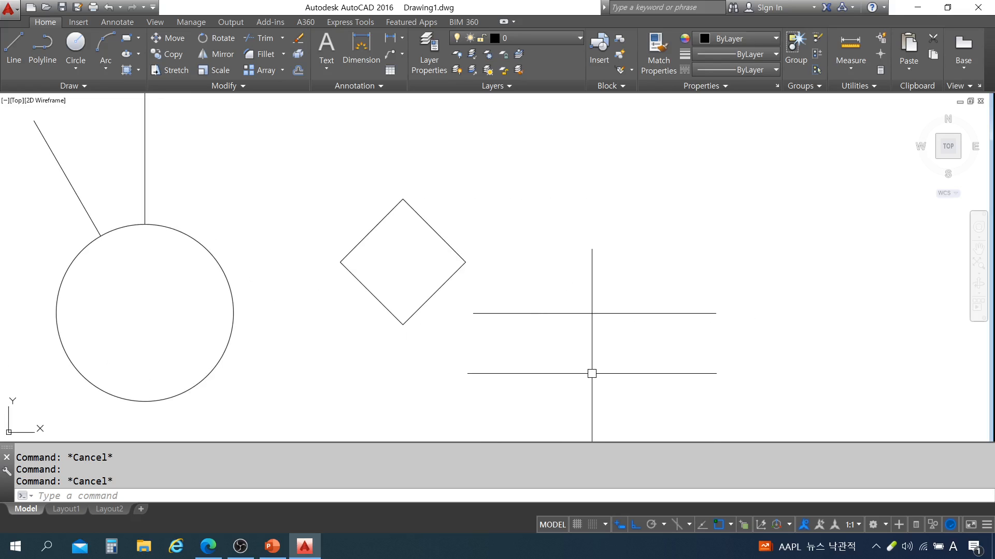
key(Escape)
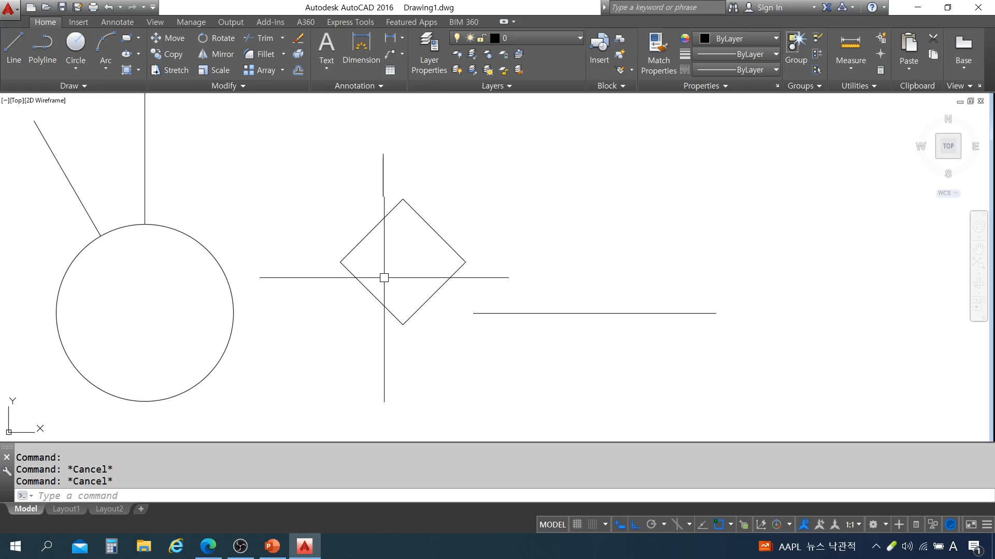
text(O)
key(Return)
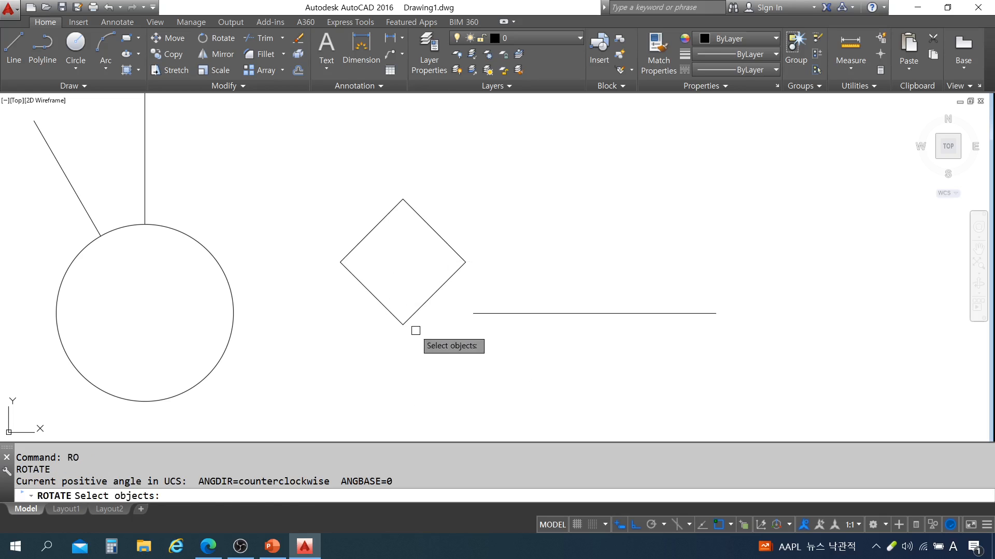
click(416, 326)
click(394, 311)
key(Return)
click(403, 325)
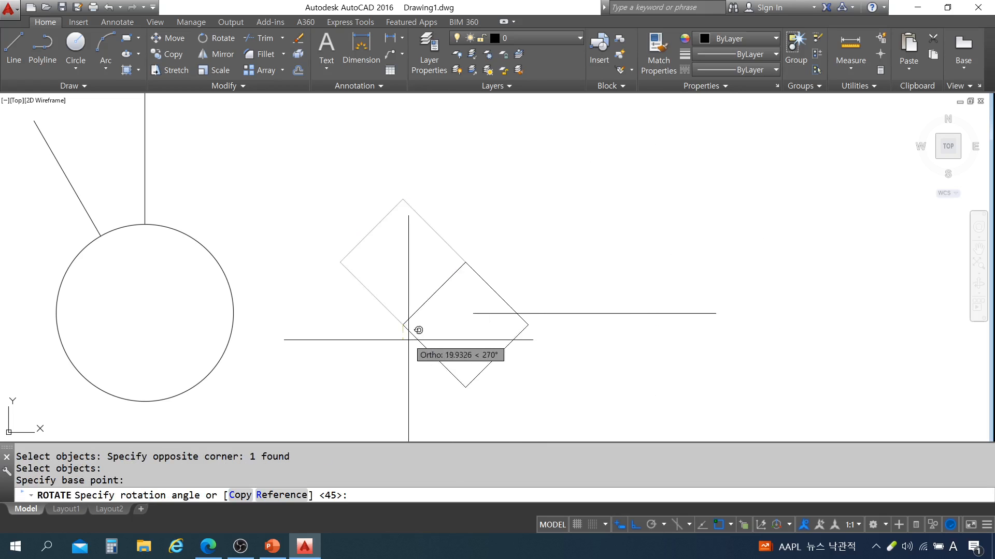
key(F8)
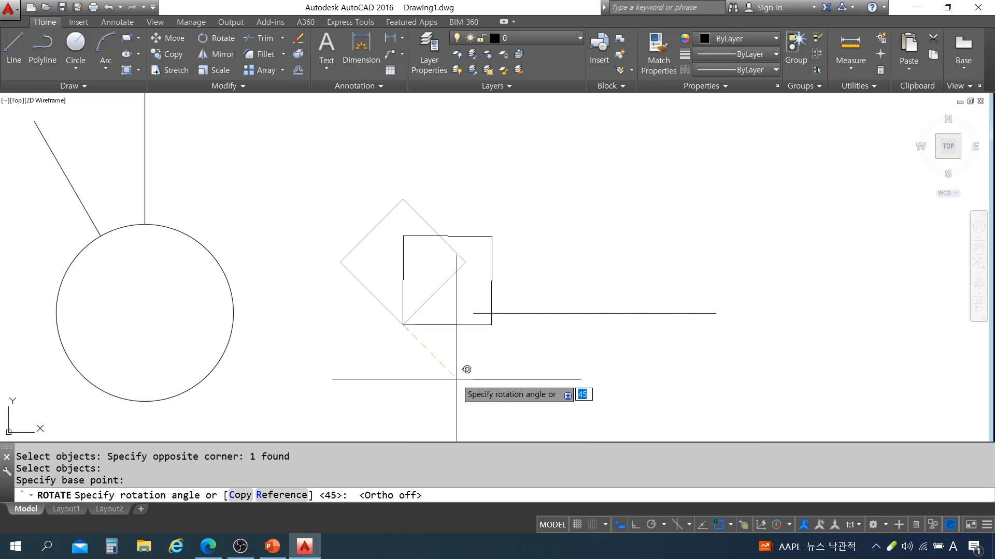
key(Escape)
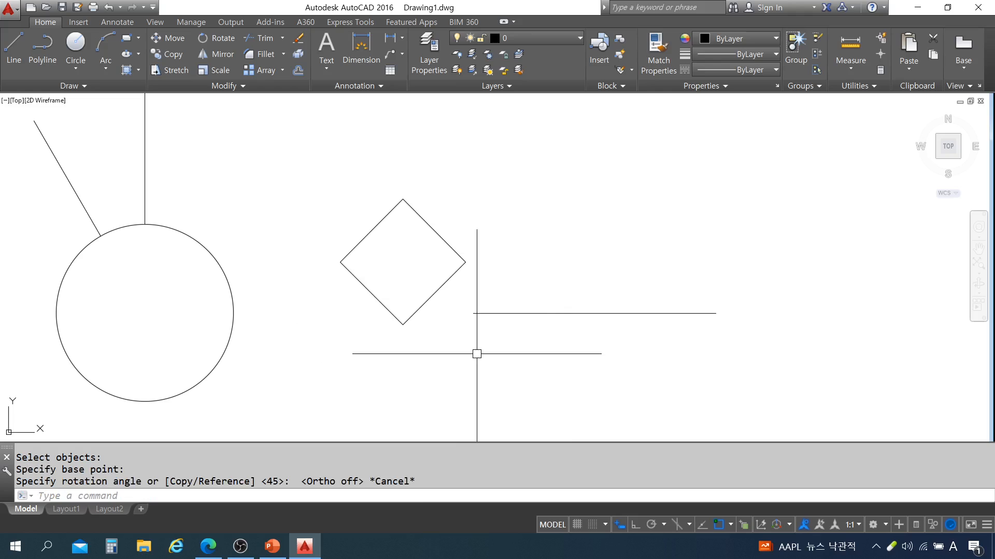
key(Escape)
key(Escape)
key(Escape)
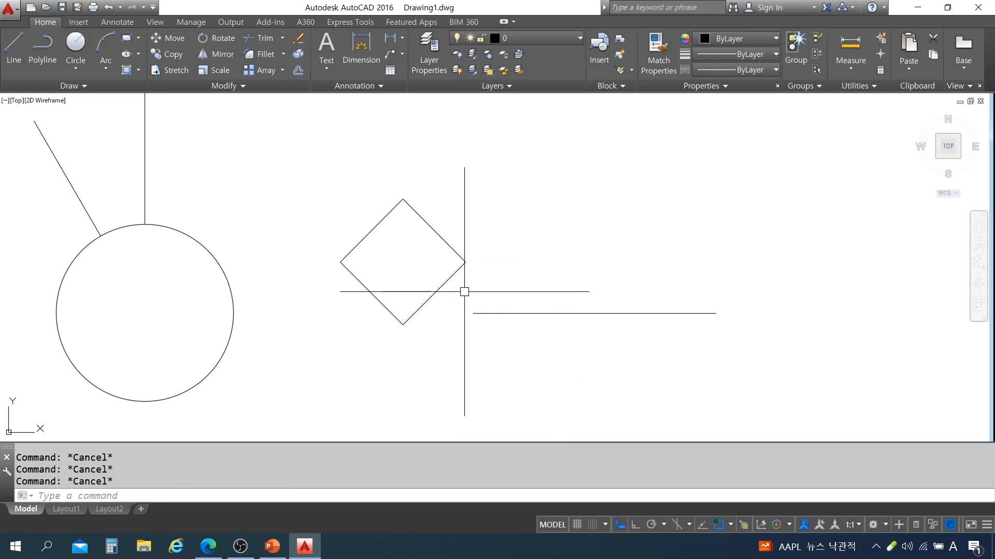
click(556, 373)
key(Escape)
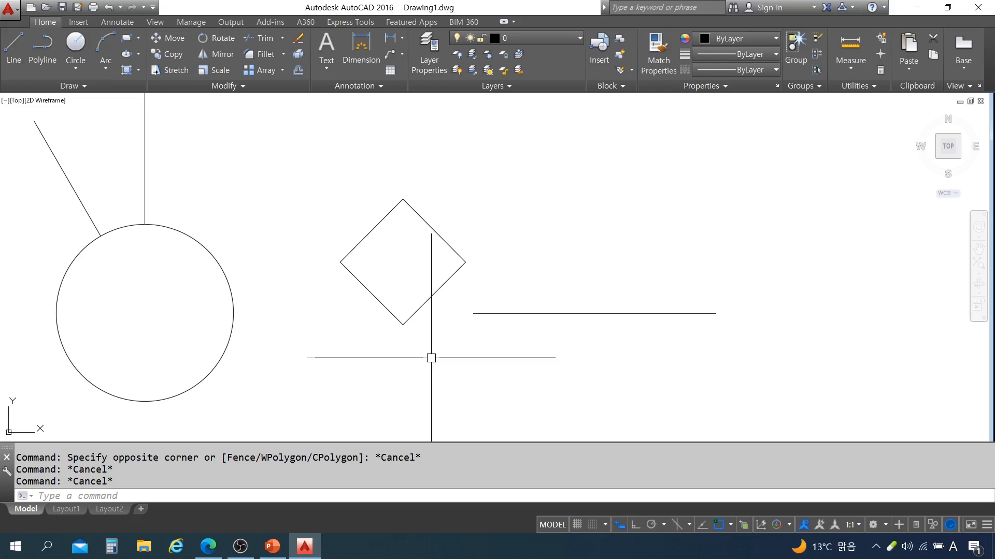
click(605, 325)
click(572, 263)
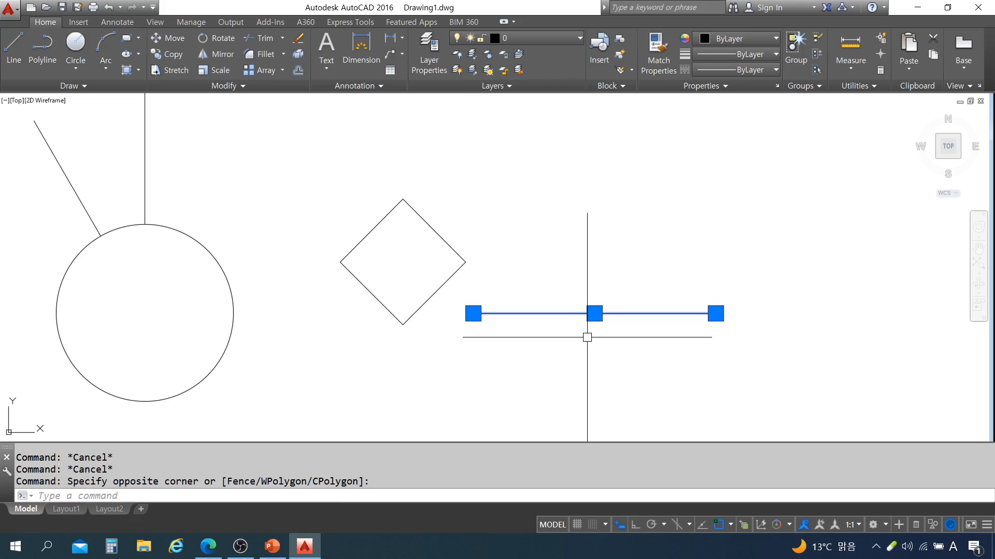
key(Escape)
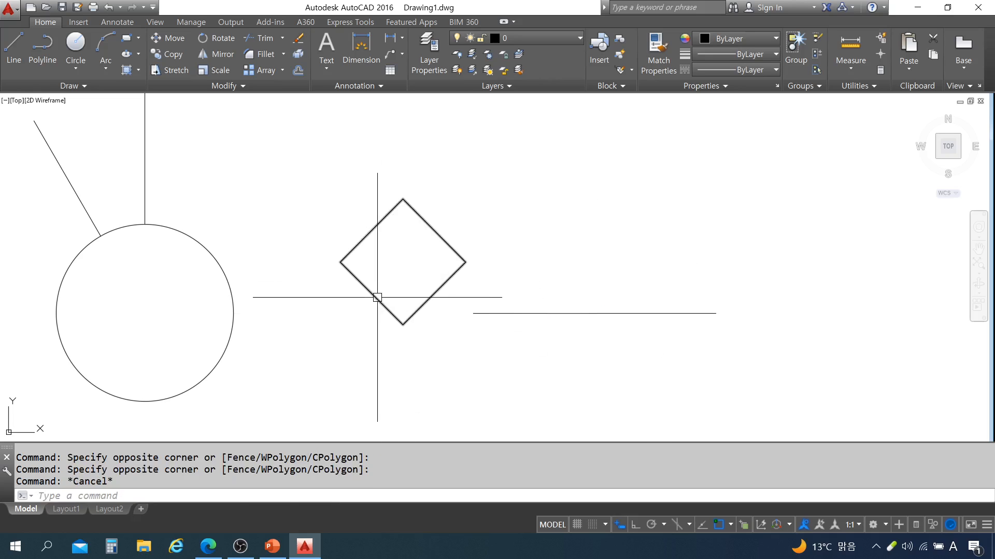
- Move the tilted square by its lowest corner to the left end of the horizontal line
text(m)
key(Return)
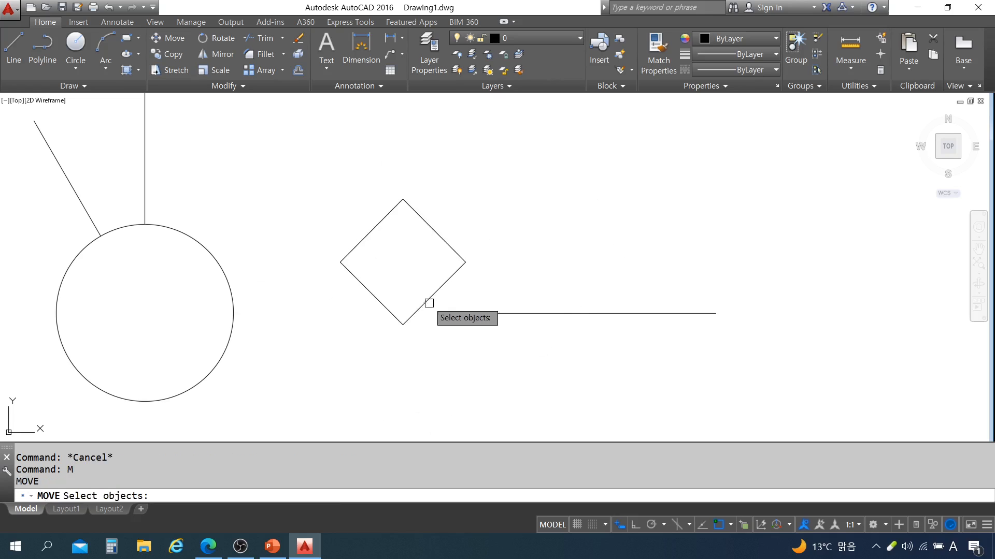
click(428, 300)
key(Return)
click(403, 326)
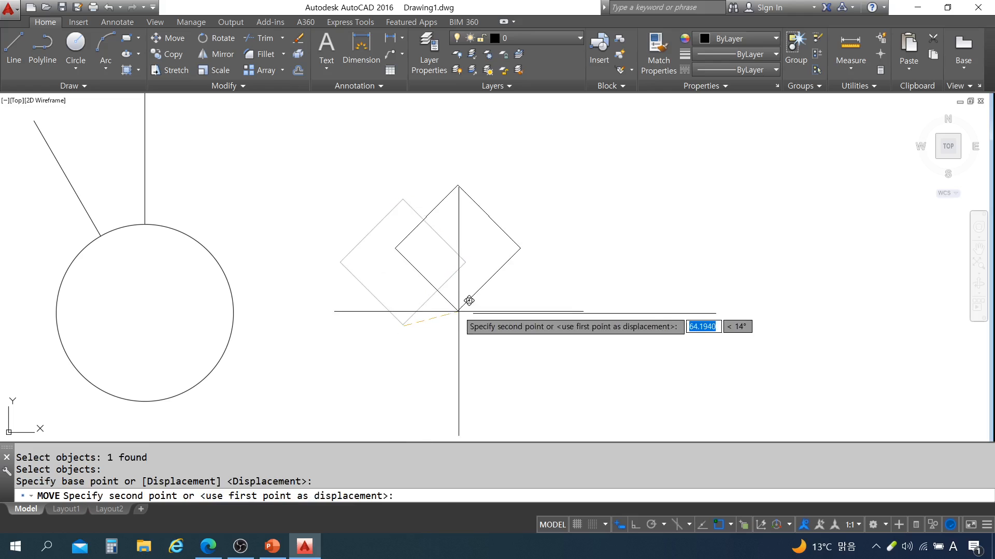
click(473, 314)
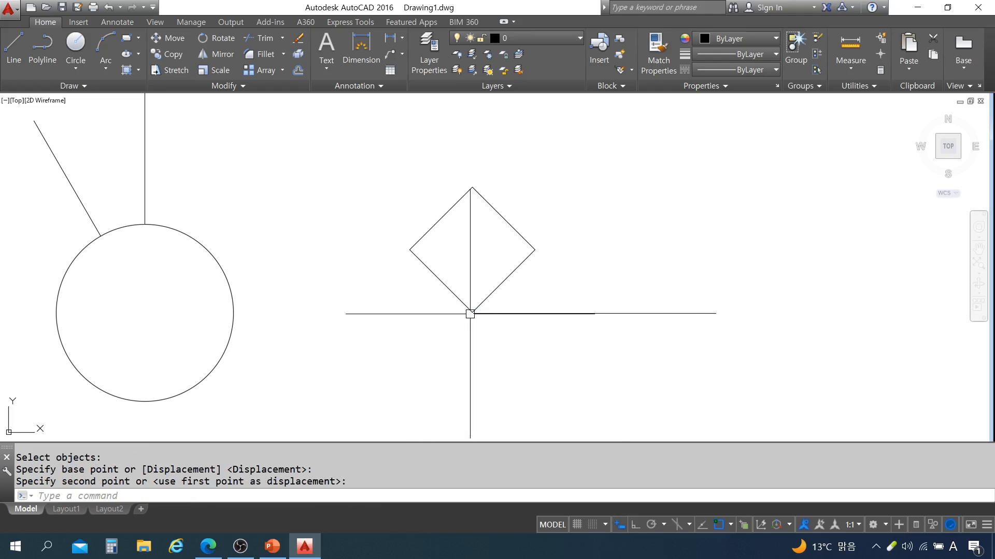
- Move the tilted square again, zooming in to snap its lowest corner exactly onto the horizontal line's left endpoint
key(Return)
click(524, 285)
click(480, 252)
scroll(464, 330, up, 10)
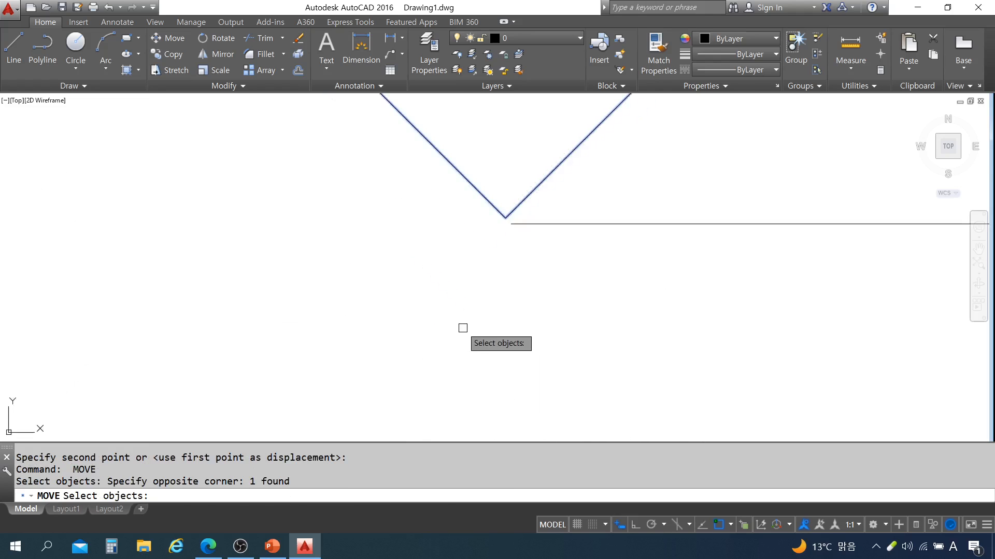
key(Return)
click(528, 155)
click(529, 155)
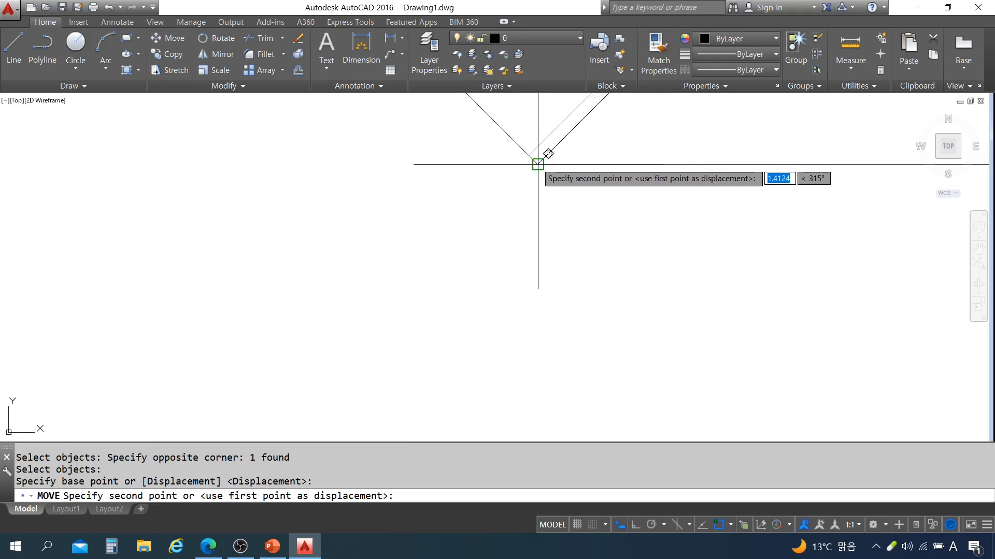
click(538, 165)
scroll(496, 272, down, 2)
middle_drag(566, 252, 494, 305)
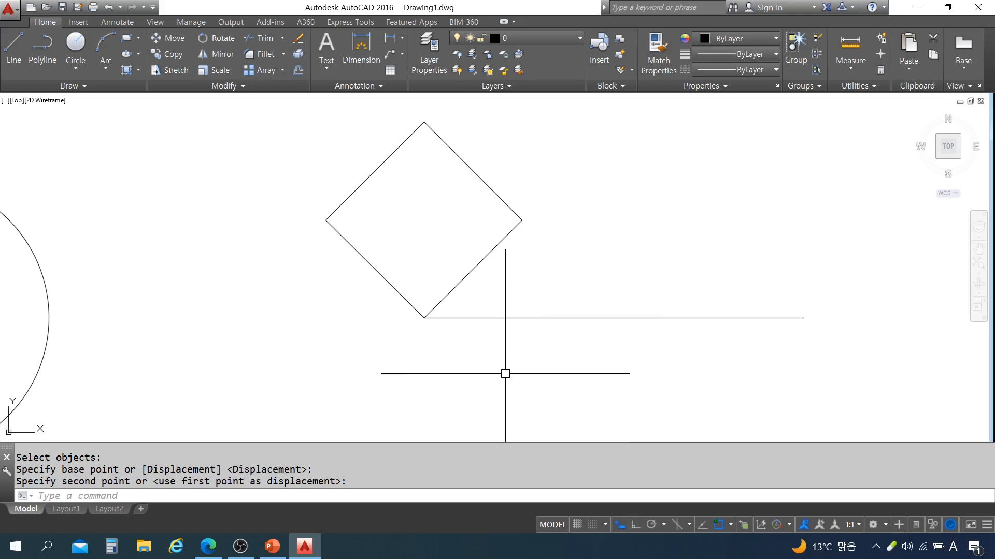
key(Escape)
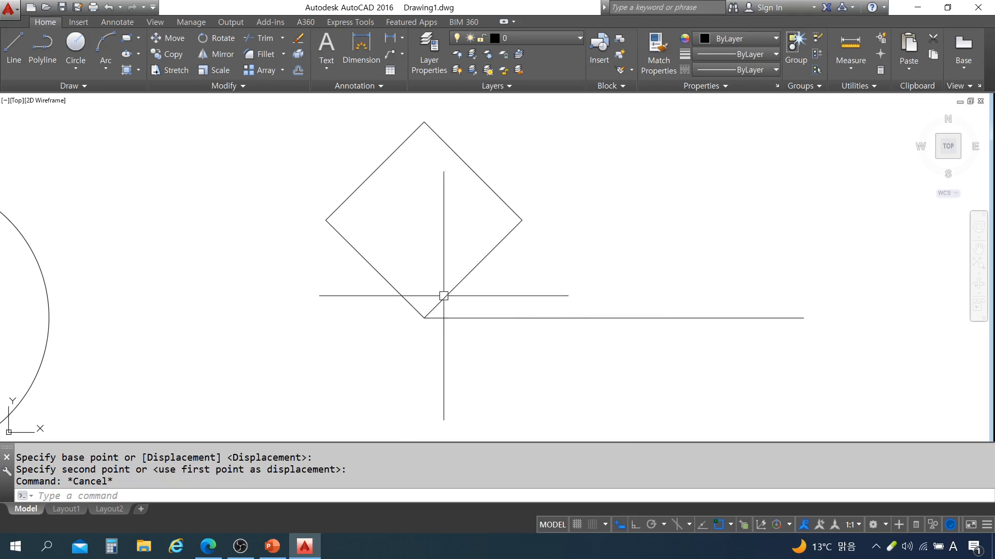
scroll(459, 378, down, 2)
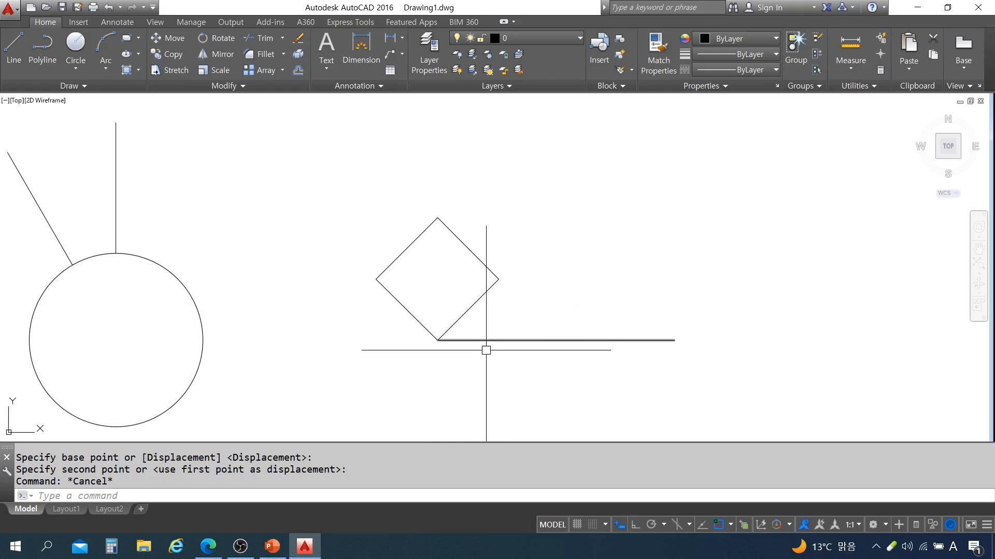
key(Escape)
click(556, 341)
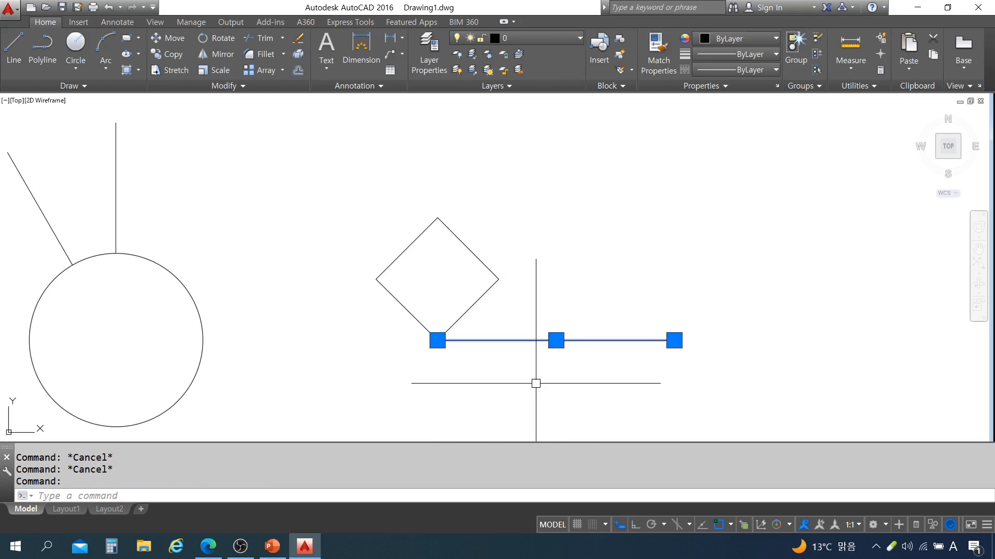
key(Escape)
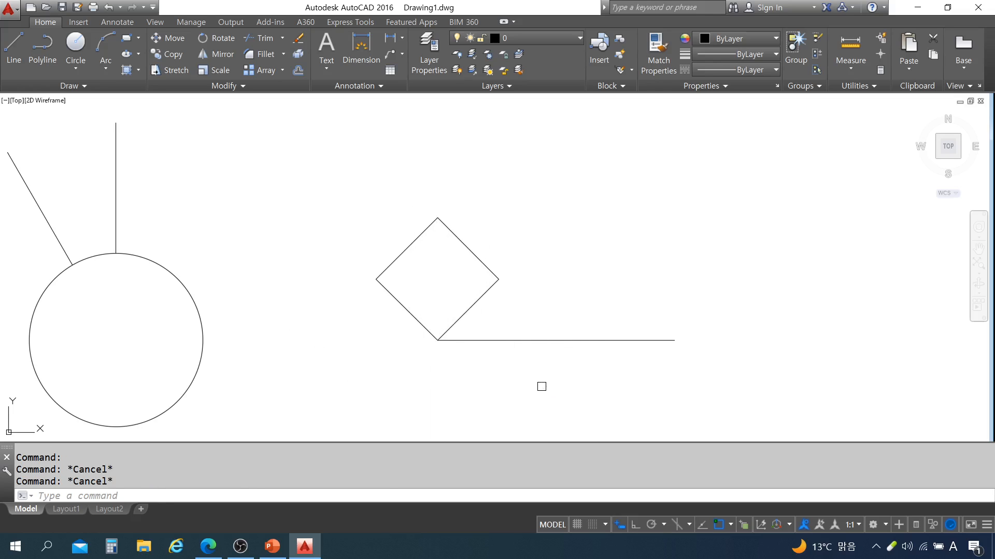
- Rotate the tilted square about its lowest corner with the Reference option, aligning its lower-right edge with the horizontal line
text(ro)
key(Return)
click(344, 183)
click(526, 385)
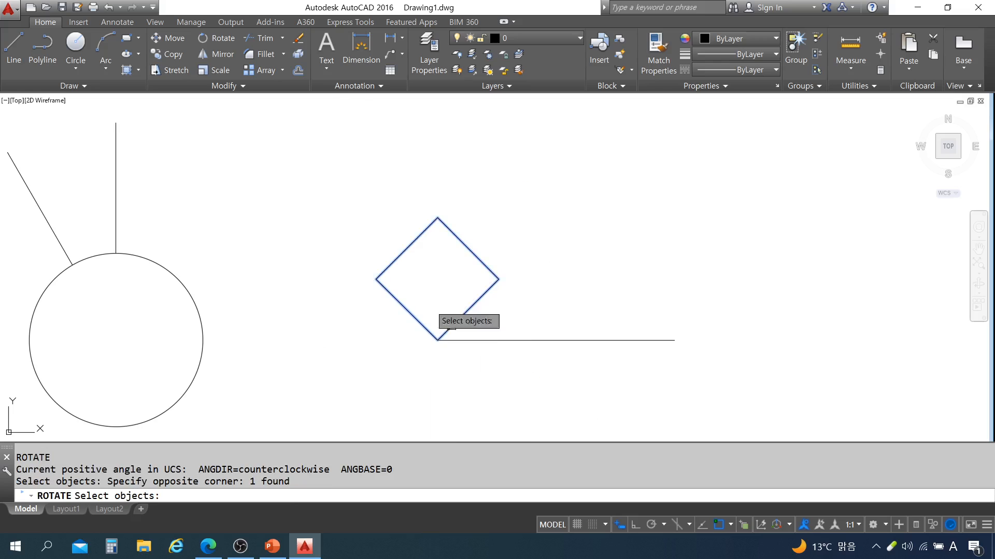
click(333, 195)
click(541, 381)
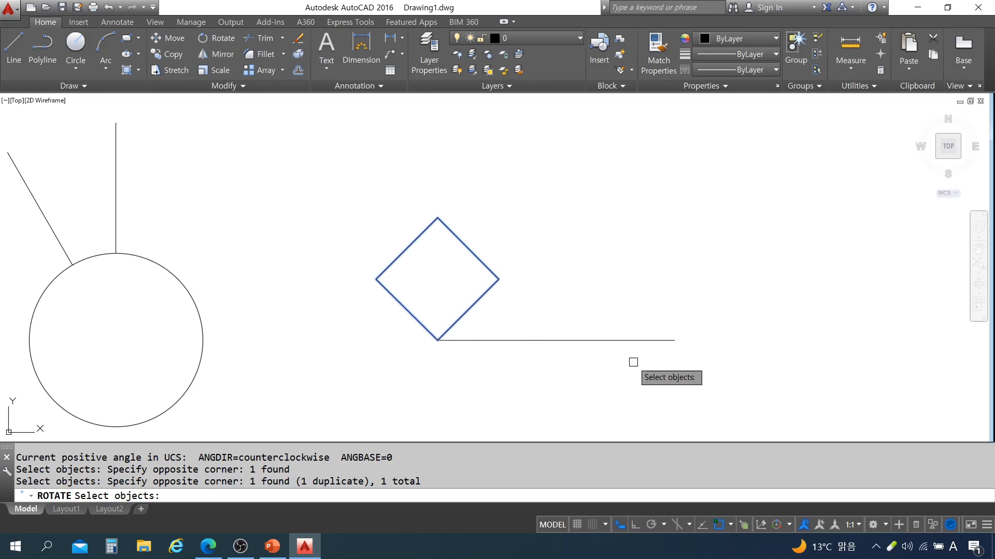
click(351, 208)
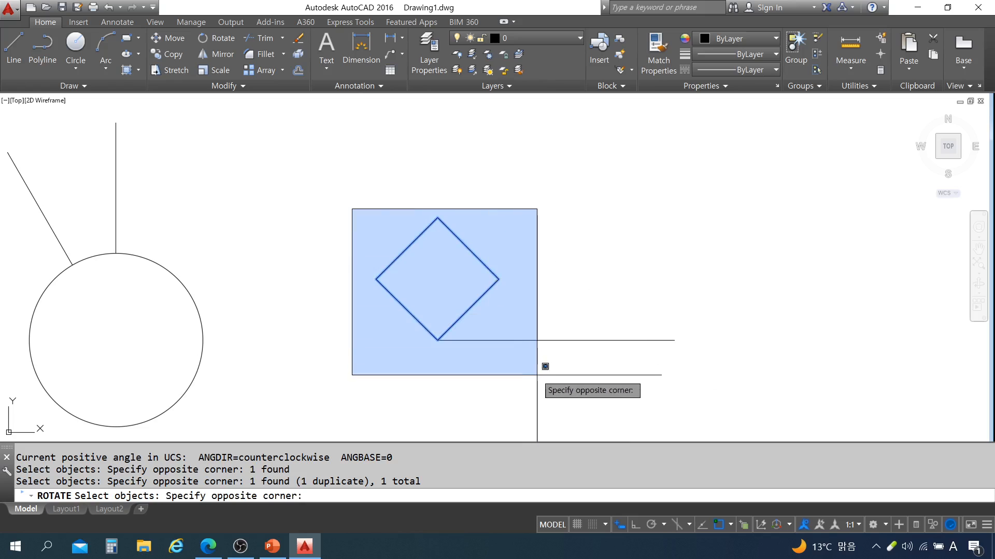
click(529, 366)
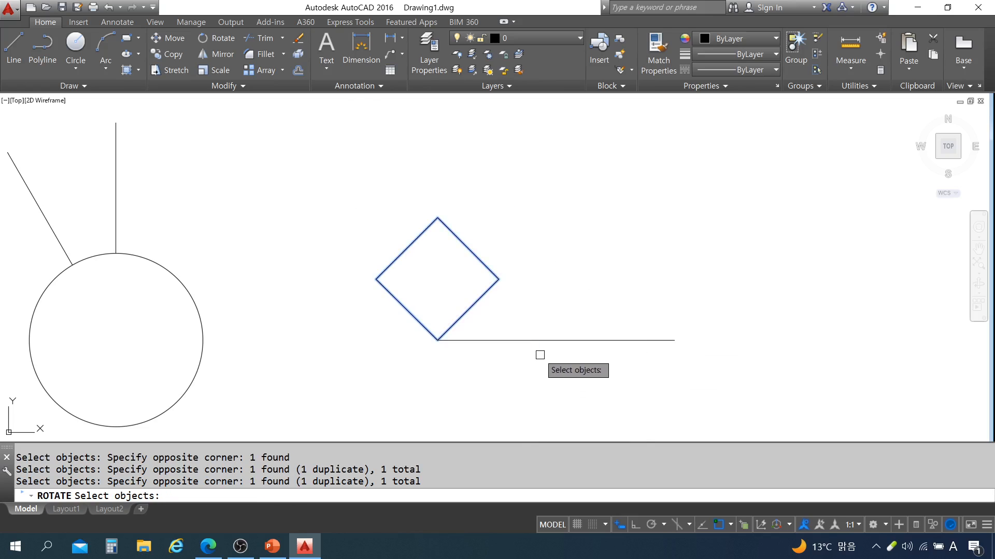
key(Return)
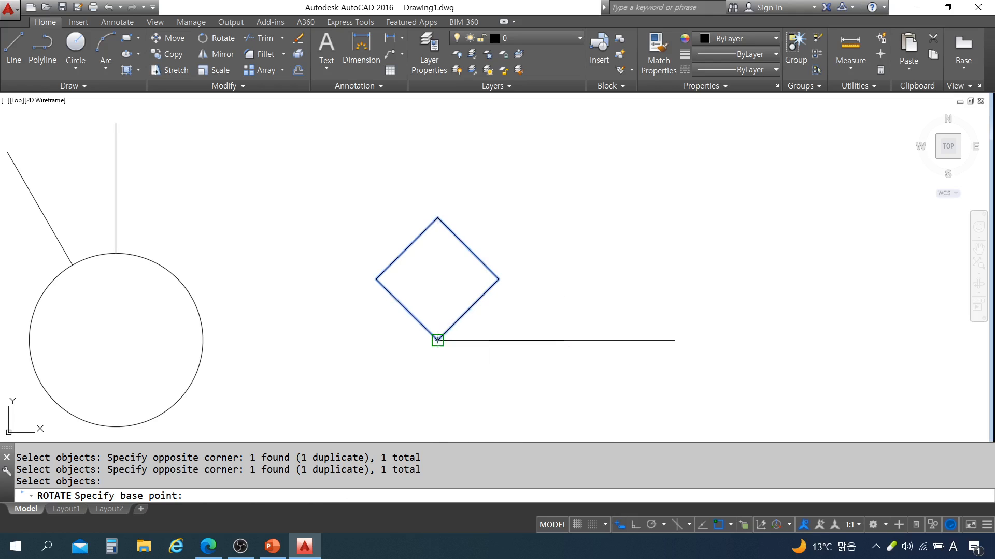
click(437, 341)
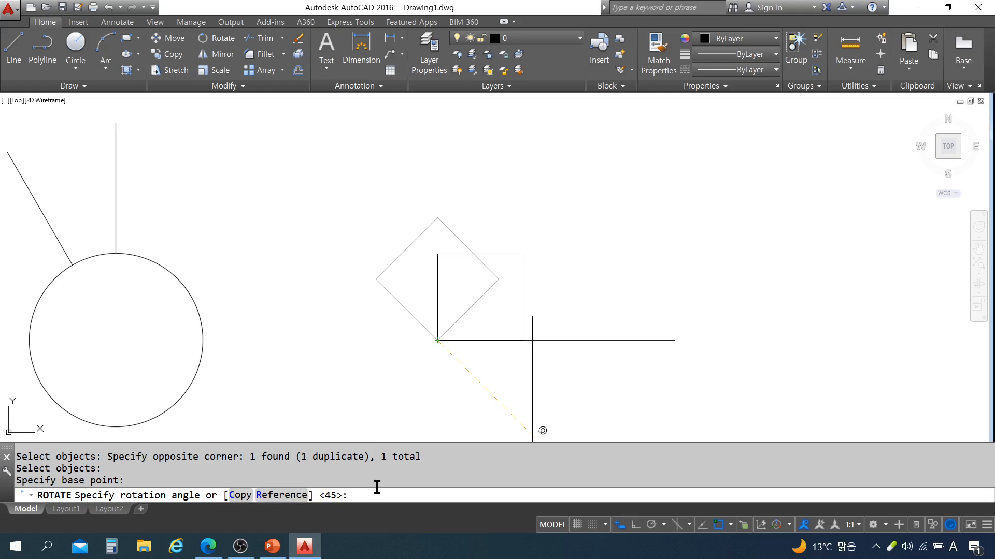
click(281, 496)
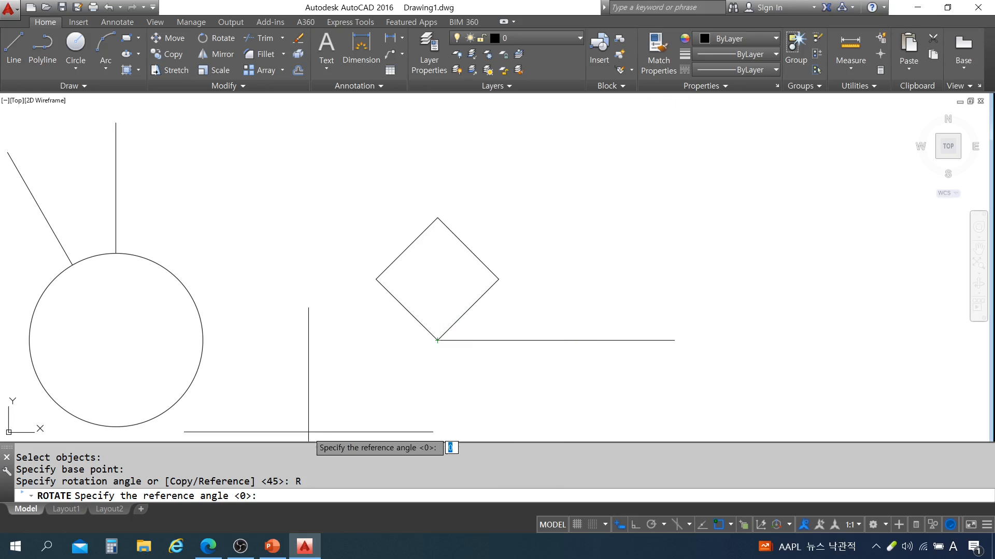
click(438, 340)
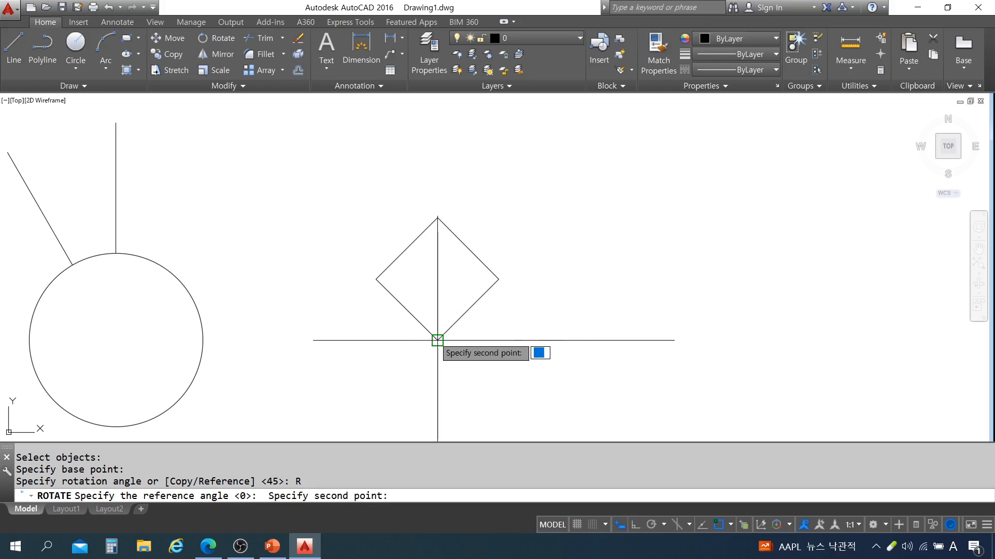
click(498, 279)
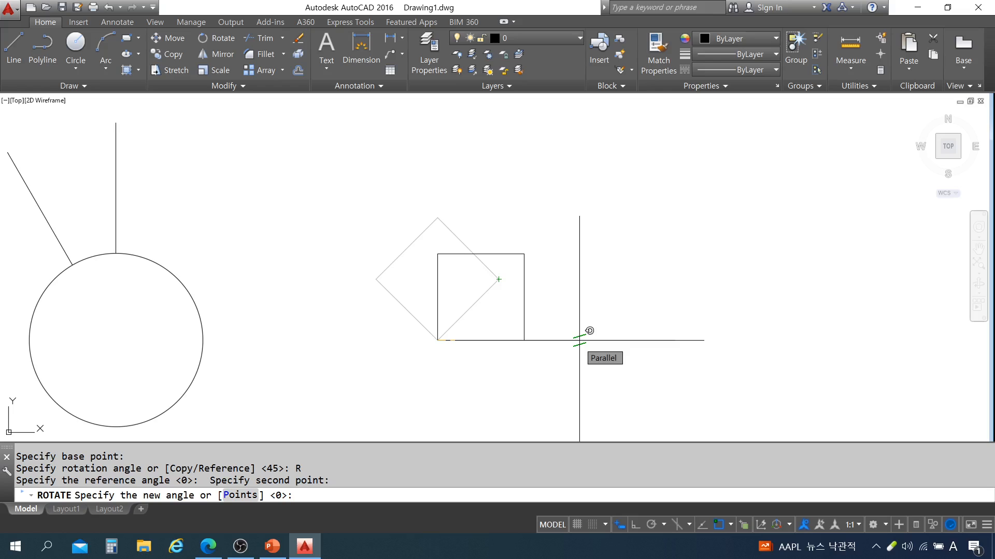
click(580, 341)
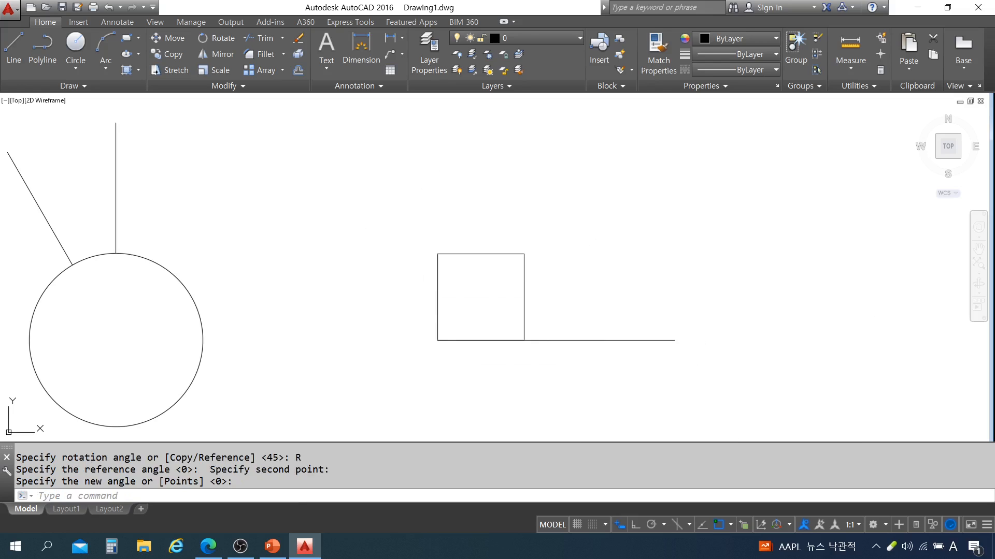
- Undo the square's reference rotation
key(ctrl+z)
key(Escape)
key(Escape)
- Rotate the tilted square by Reference about the line's left endpoint, using its lower-right edge as reference and the horizontal line as new direction
key(Return)
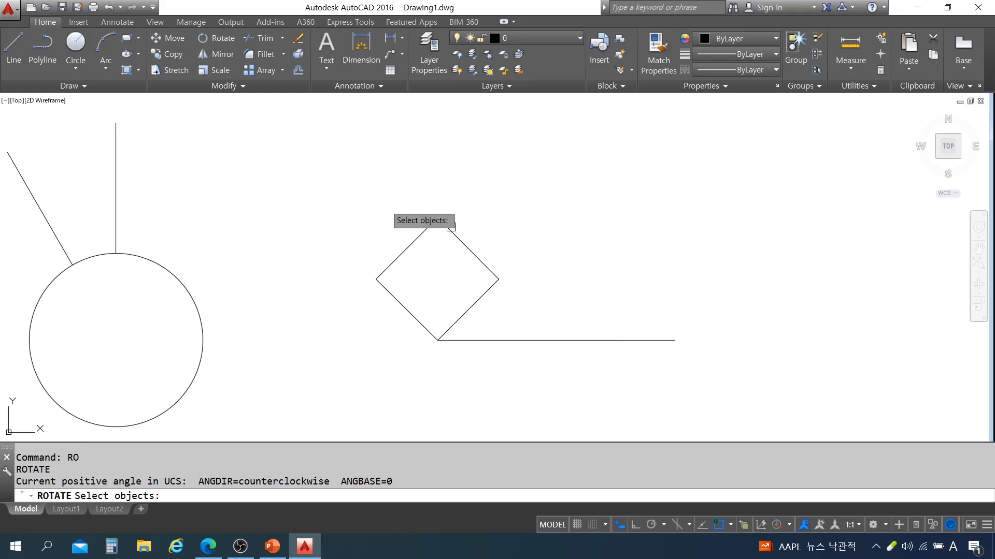
click(312, 187)
click(529, 371)
click(337, 202)
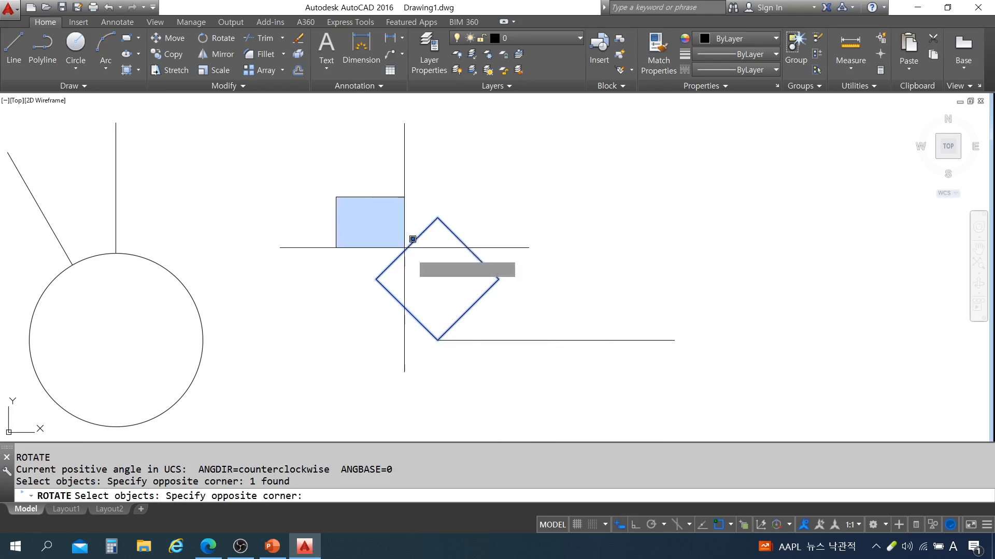
click(540, 390)
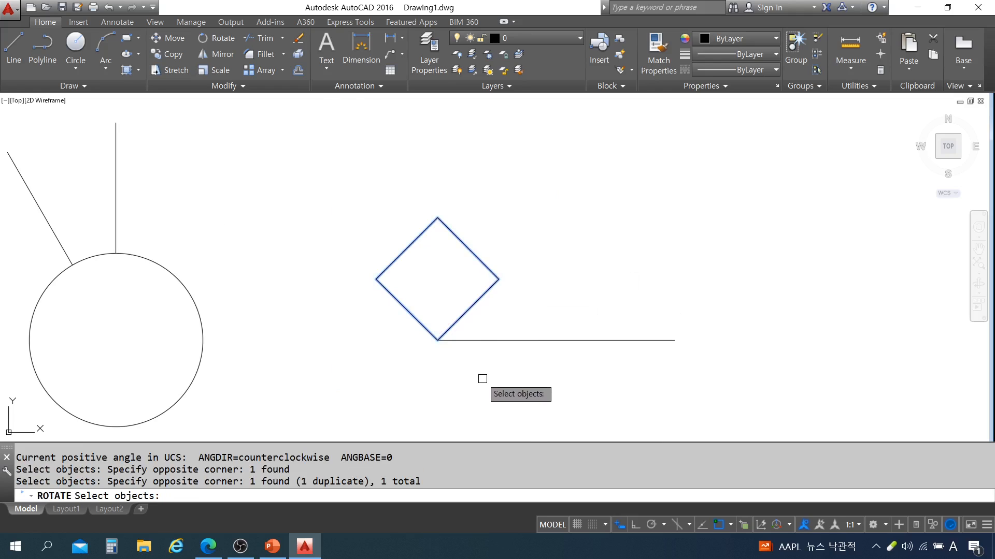
key(Return)
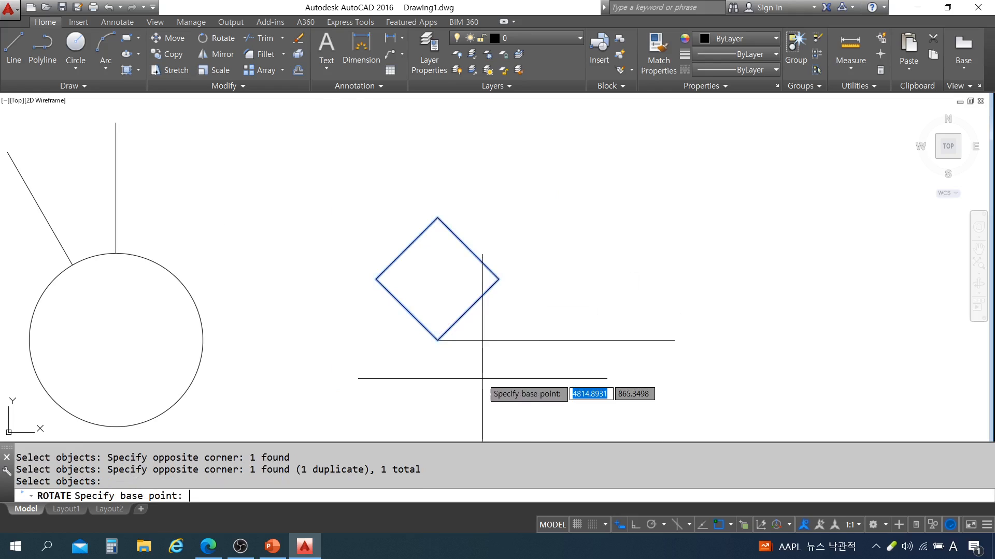
click(438, 340)
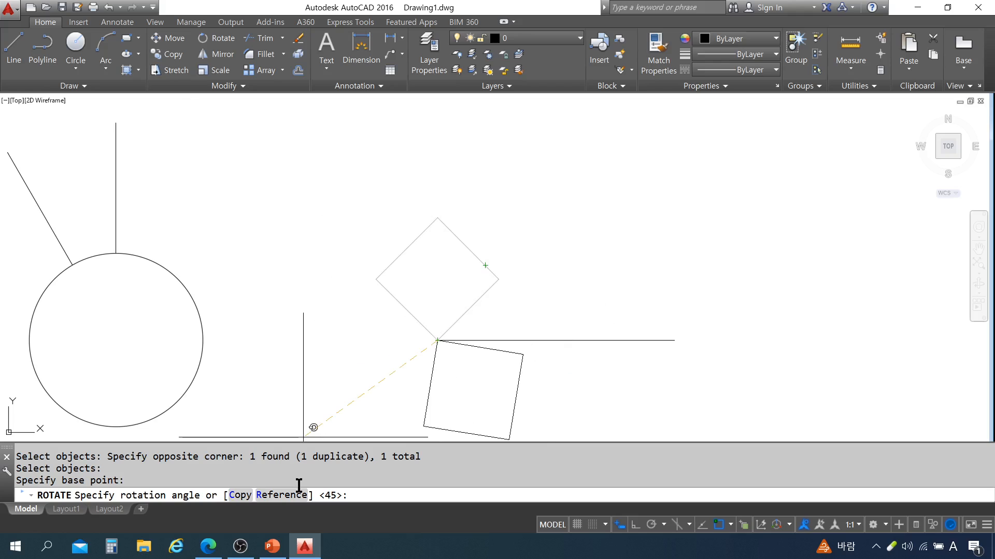
click(278, 495)
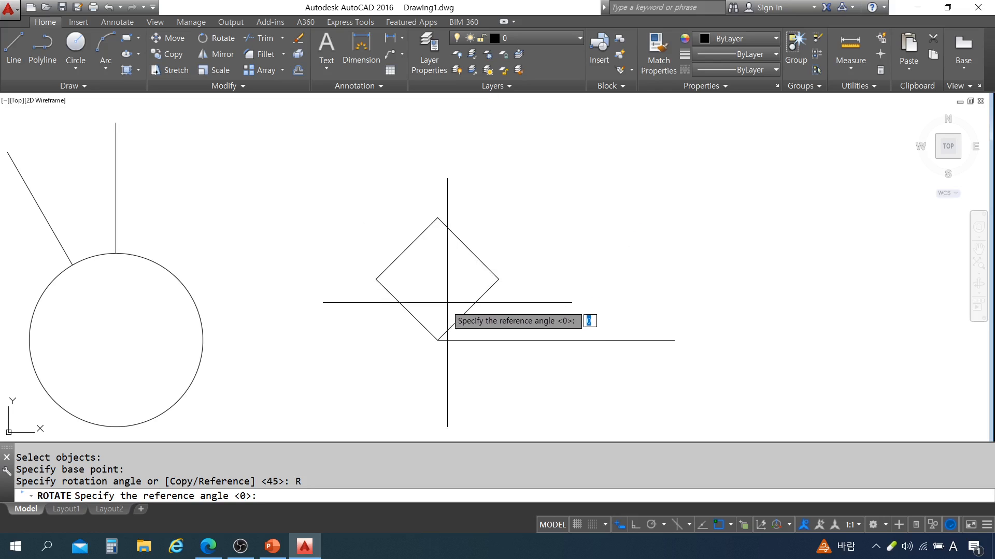
click(438, 340)
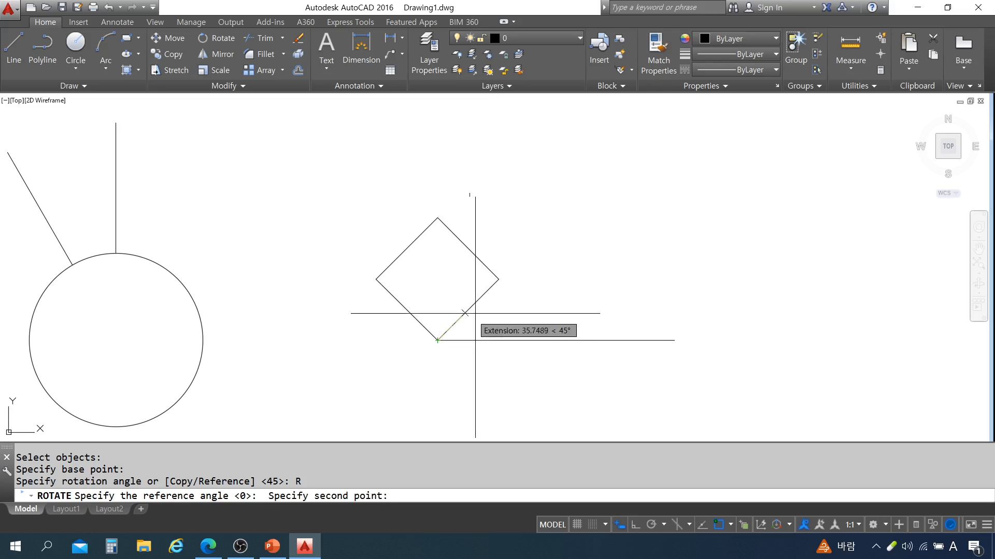
click(498, 279)
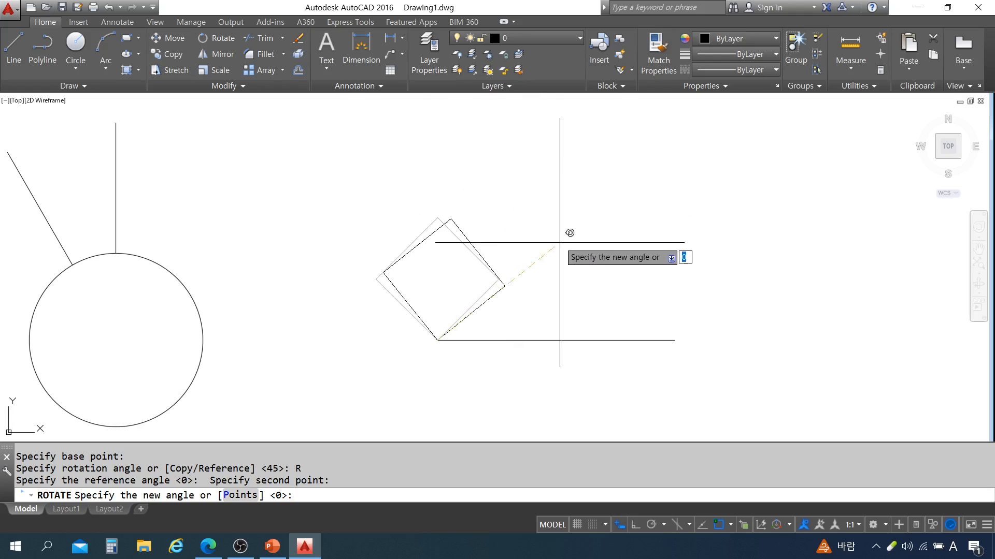
click(590, 340)
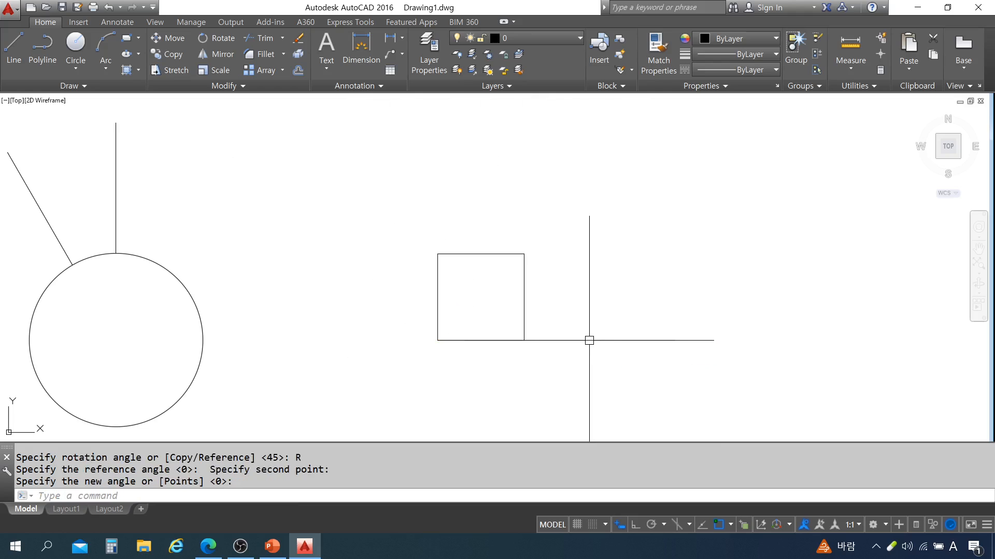